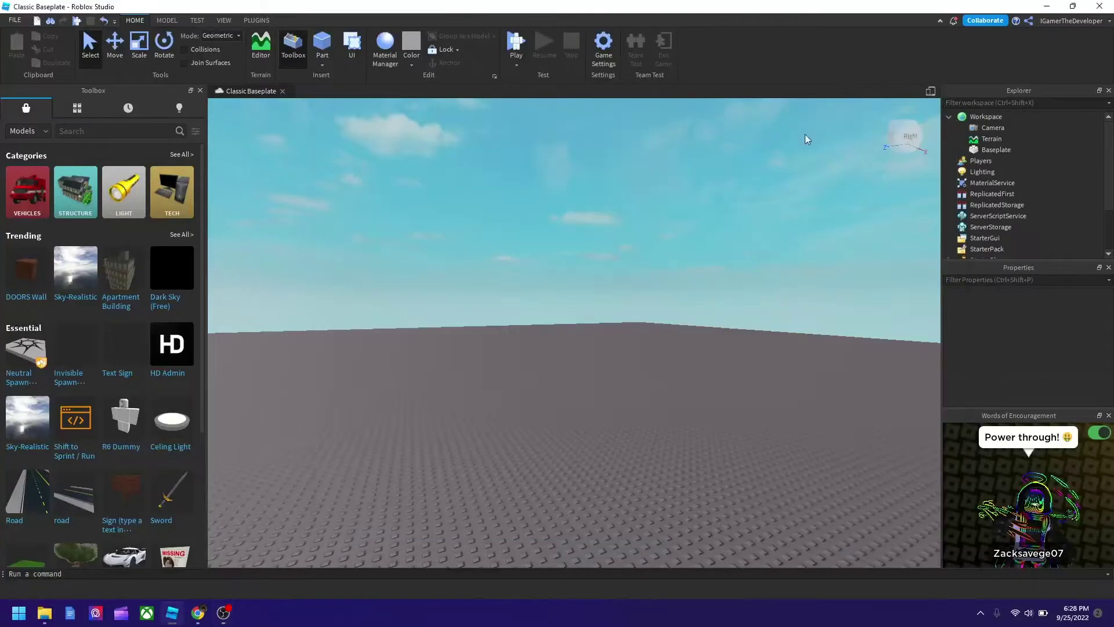
pyautogui.press('w')
pyautogui.moveTo(514, 288); pyautogui.dragTo(513, 280, button='right')
pyautogui.press('w')
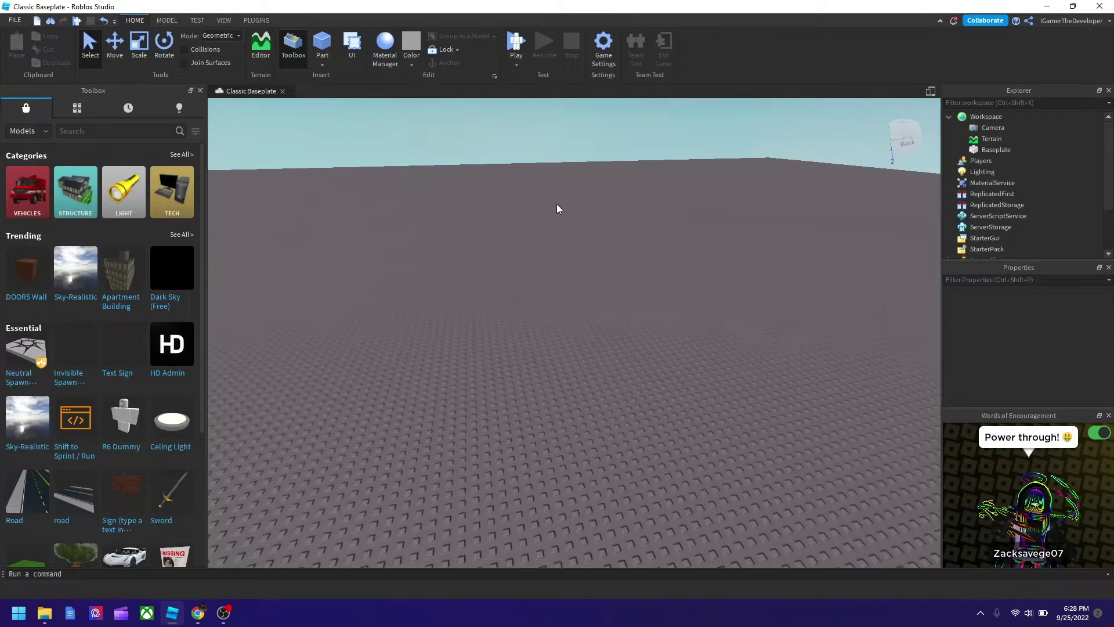
# - Save the place to Roblox as "Untitled Game" so that its Game Settings can be accessed
pyautogui.click(603, 55)
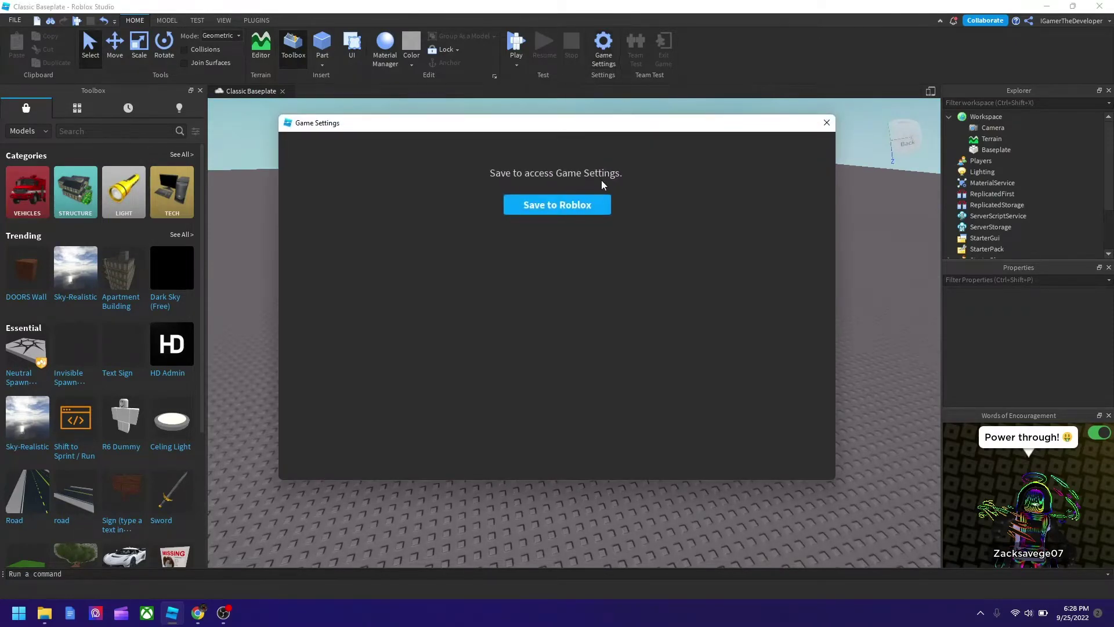
pyautogui.click(594, 210)
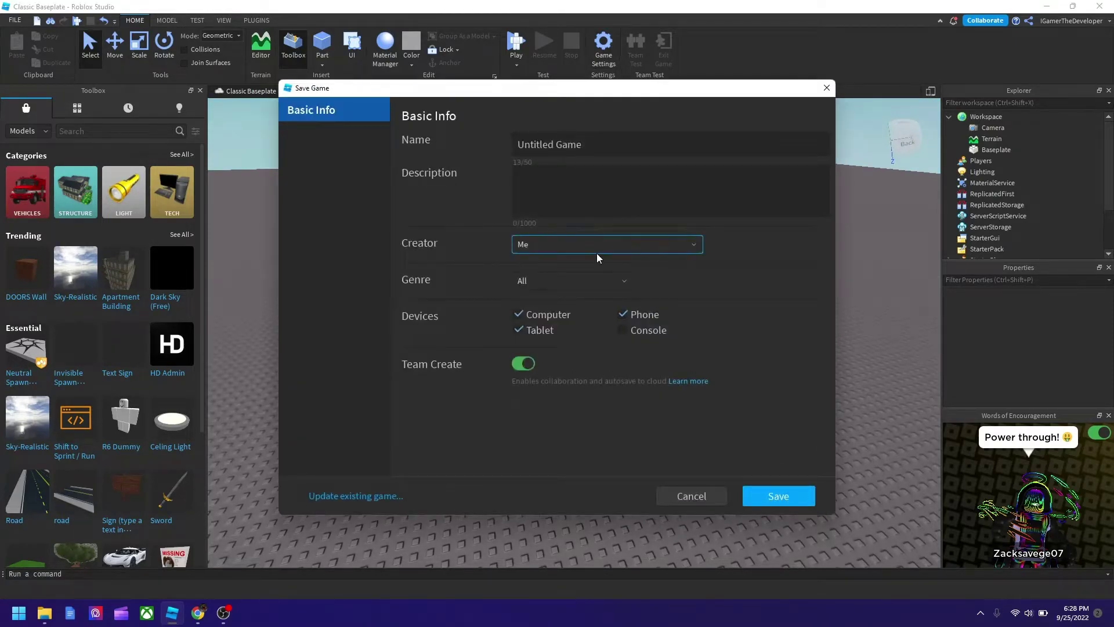
pyautogui.click(772, 497)
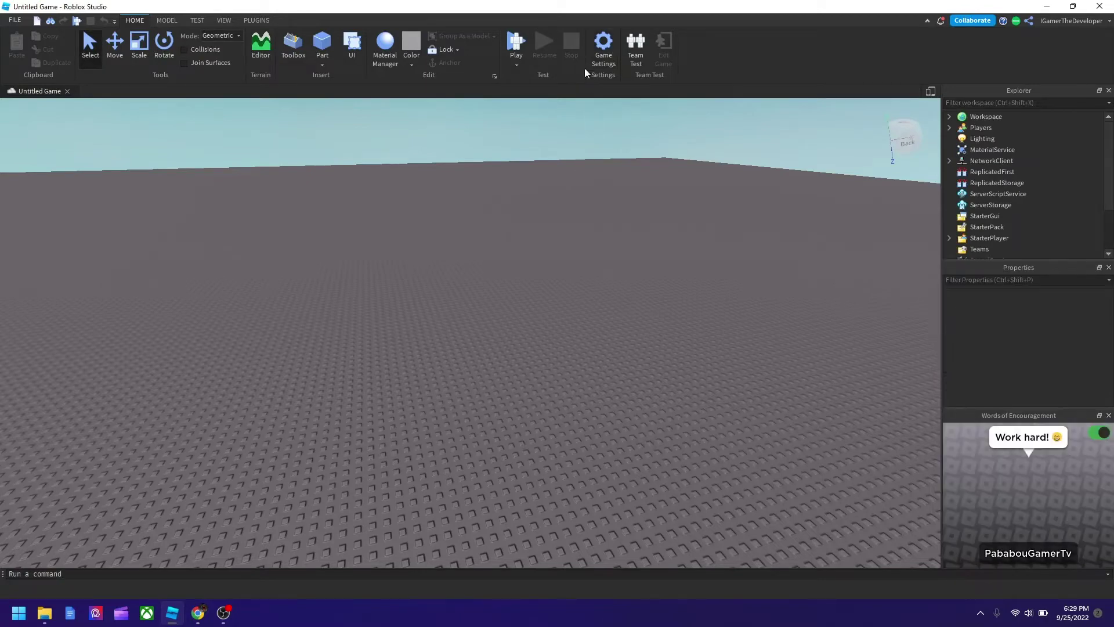
# - Open the World section of the Game Settings and set the Jump Power to 500
pyautogui.click(607, 44)
pyautogui.moveTo(600, 126); pyautogui.dragTo(632, 137)
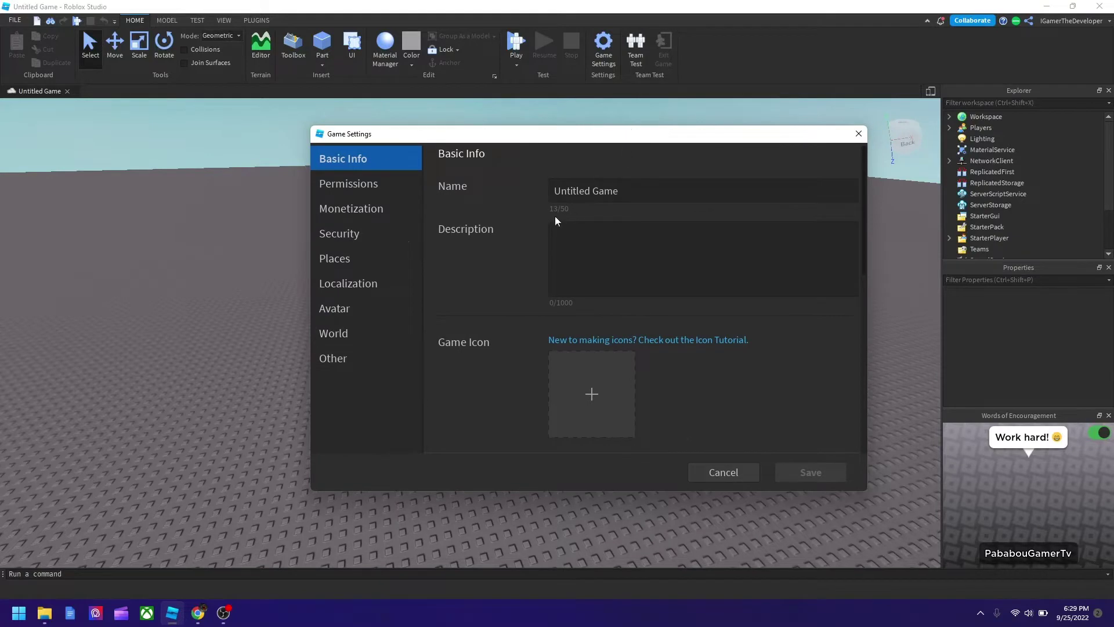
pyautogui.click(372, 338)
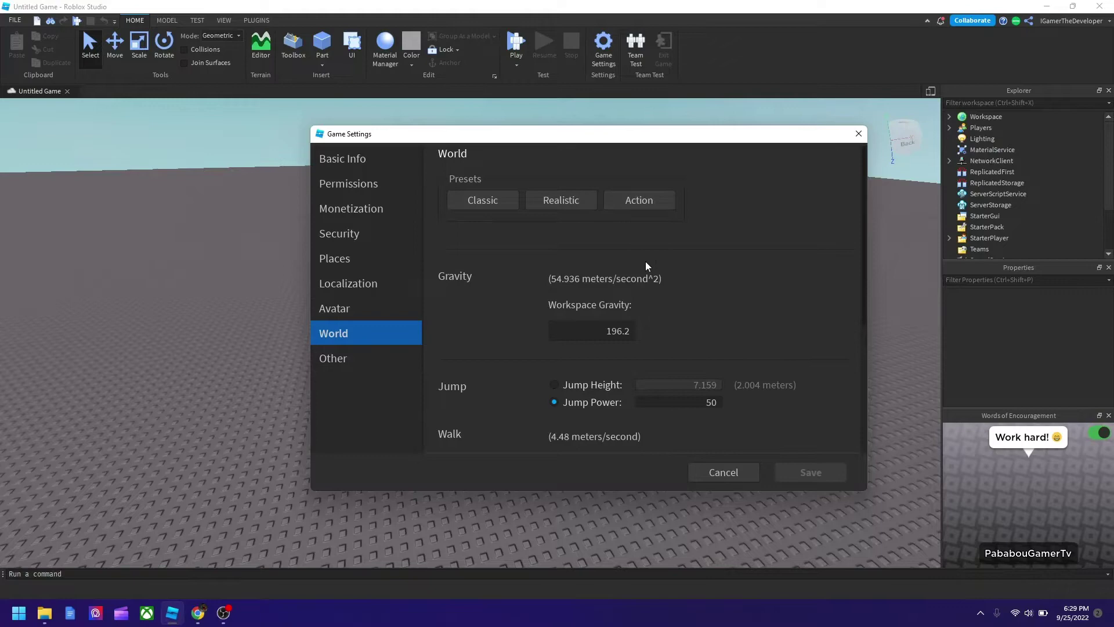
pyautogui.scroll(-4, 640, 319)
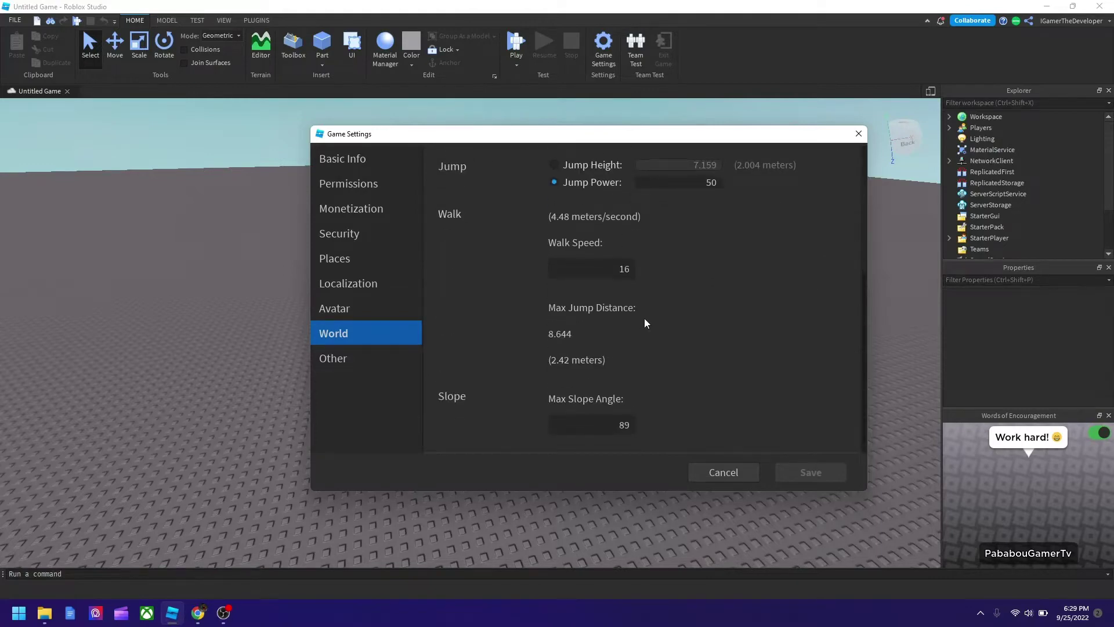
pyautogui.scroll(3, 645, 323)
pyautogui.scroll(-3, 645, 323)
pyautogui.scroll(4, 654, 377)
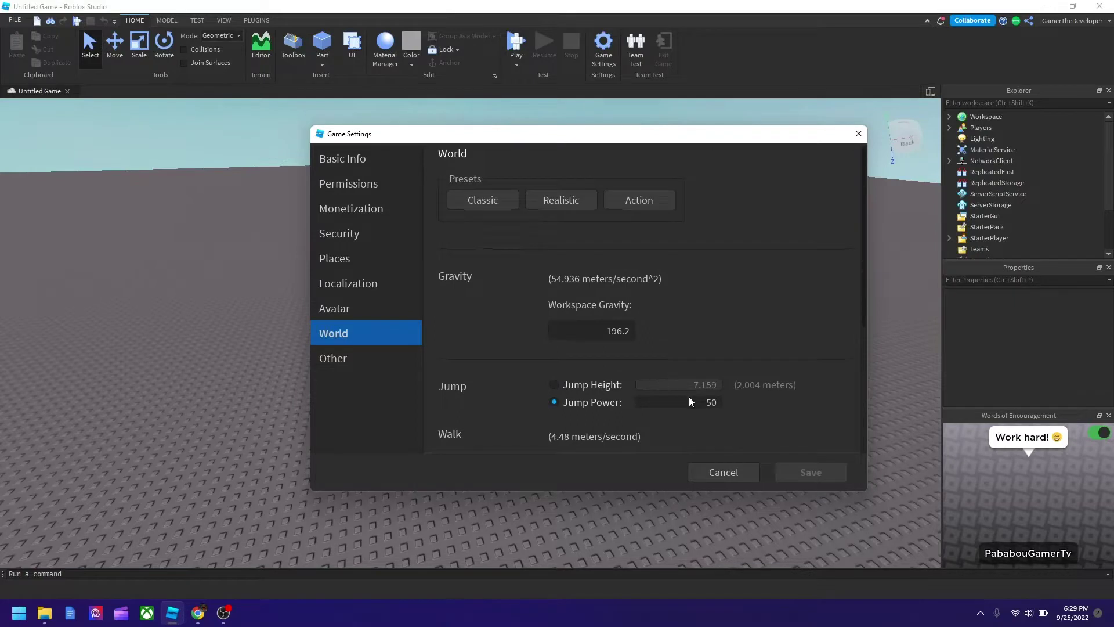
pyautogui.press('BackSpace')
pyautogui.press('BackSpace')
pyautogui.write('0')
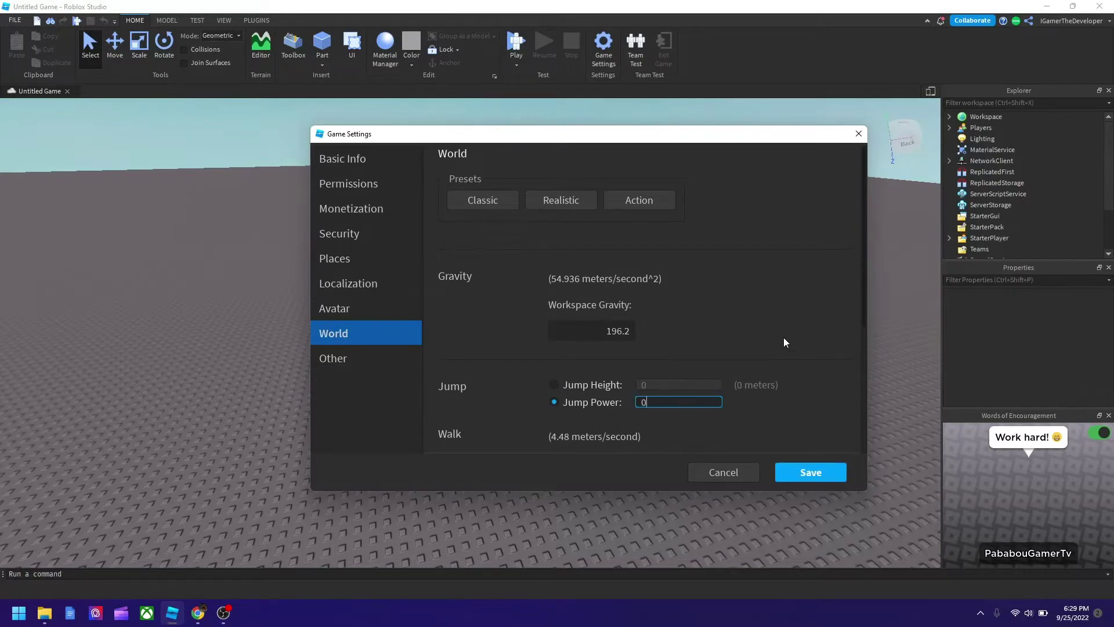
pyautogui.write('500')
# - Set the Walk Speed to 10000 in the World settings and save the game settings
pyautogui.scroll(-2, 737, 334)
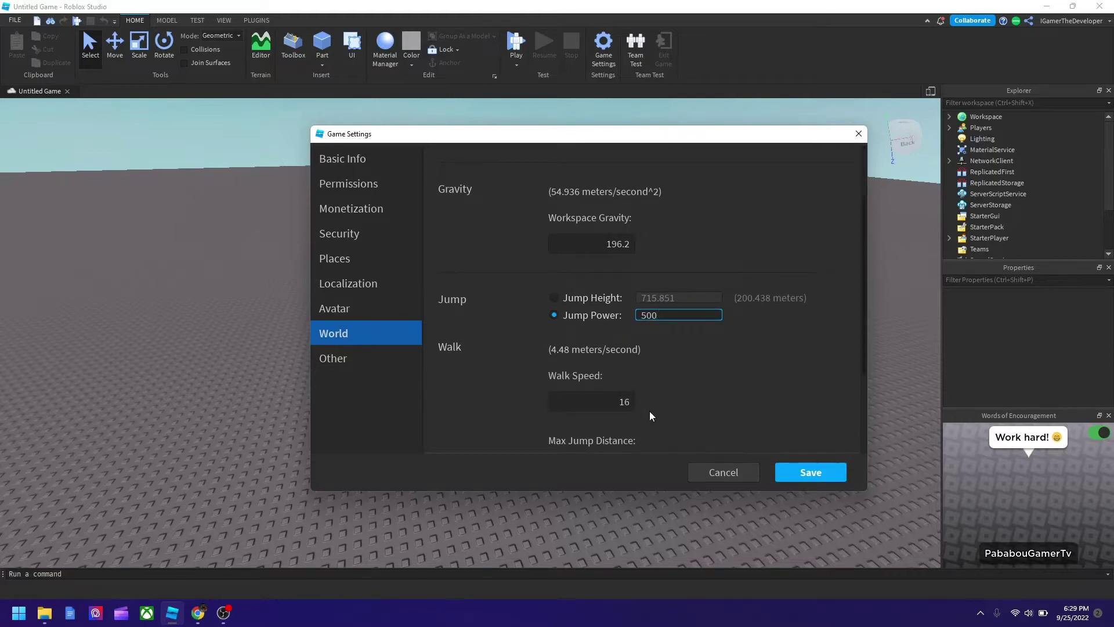
pyautogui.click(630, 401)
pyautogui.hotkey('ctrl', 'a')
pyautogui.write('1000')
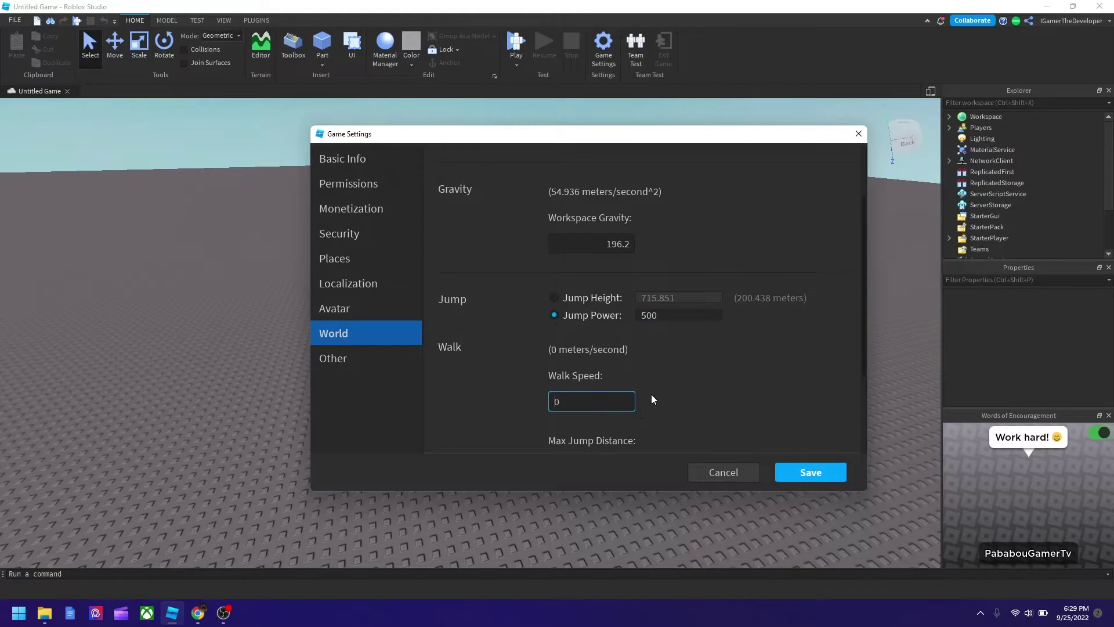
pyautogui.write('0')
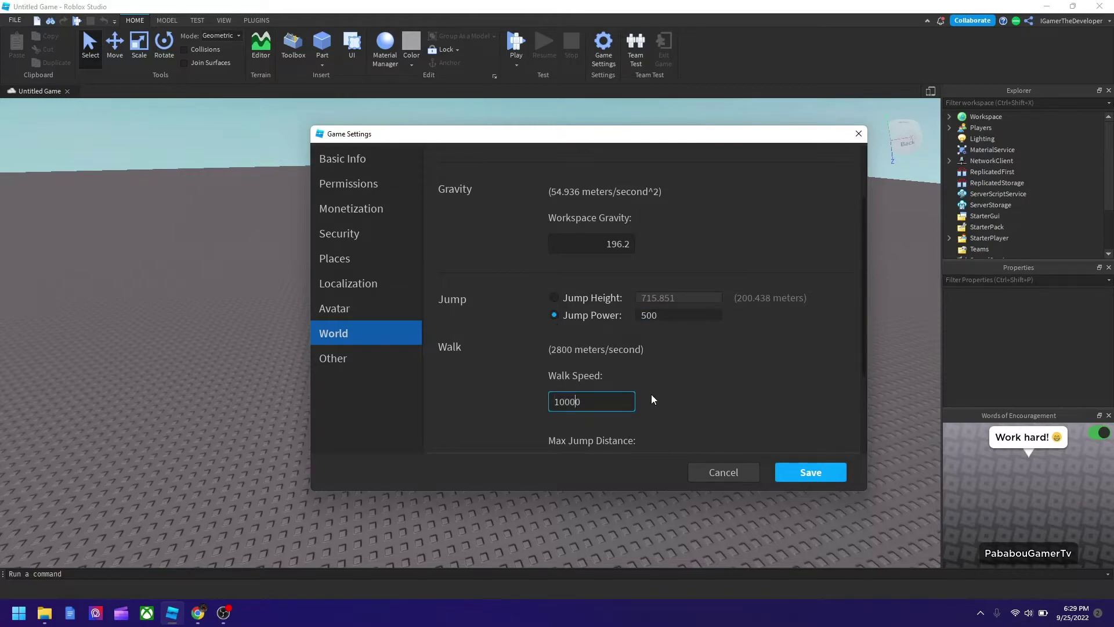
pyautogui.scroll(2, 639, 345)
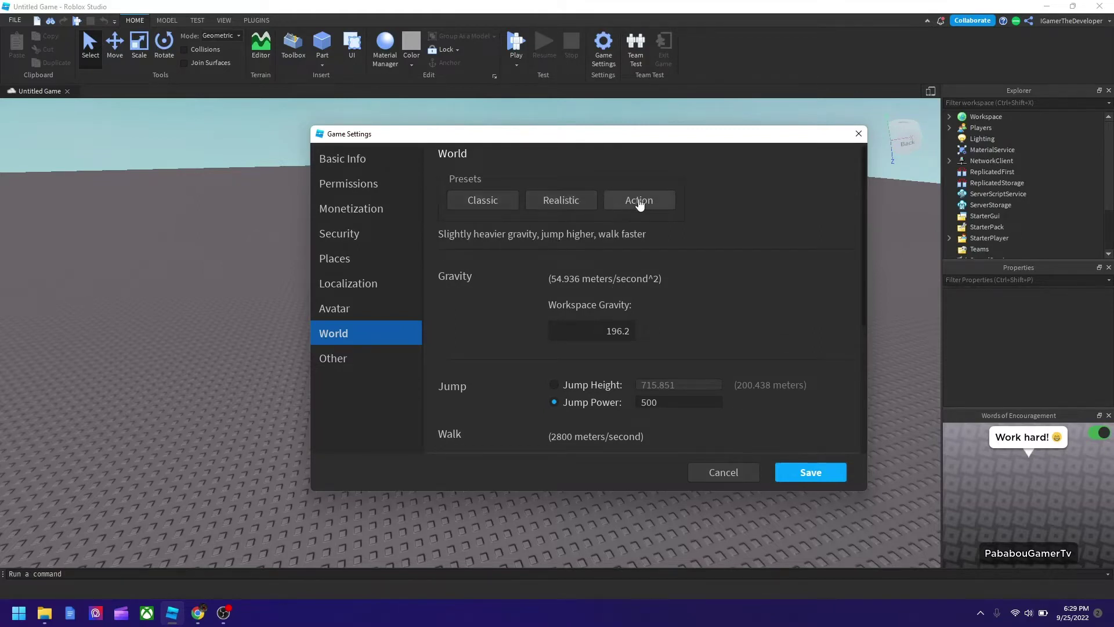
pyautogui.scroll(-3, 711, 273)
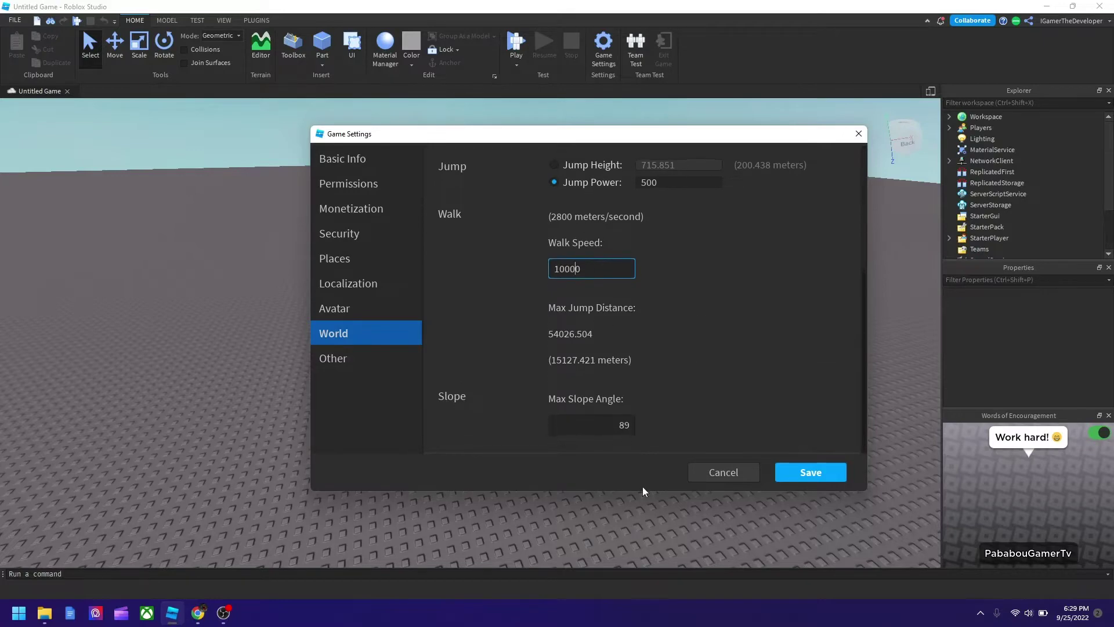
pyautogui.click(824, 471)
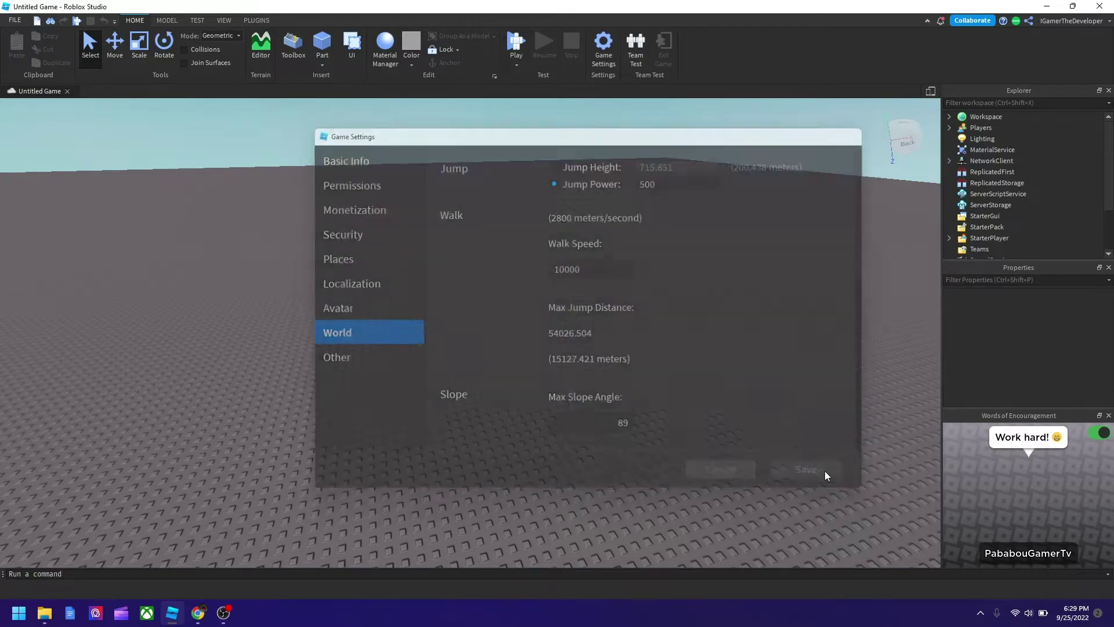
# - Enlarge the Baseplate with the Scale tool by stretching its horizontal sides outward
pyautogui.scroll(-5, 748, 291)
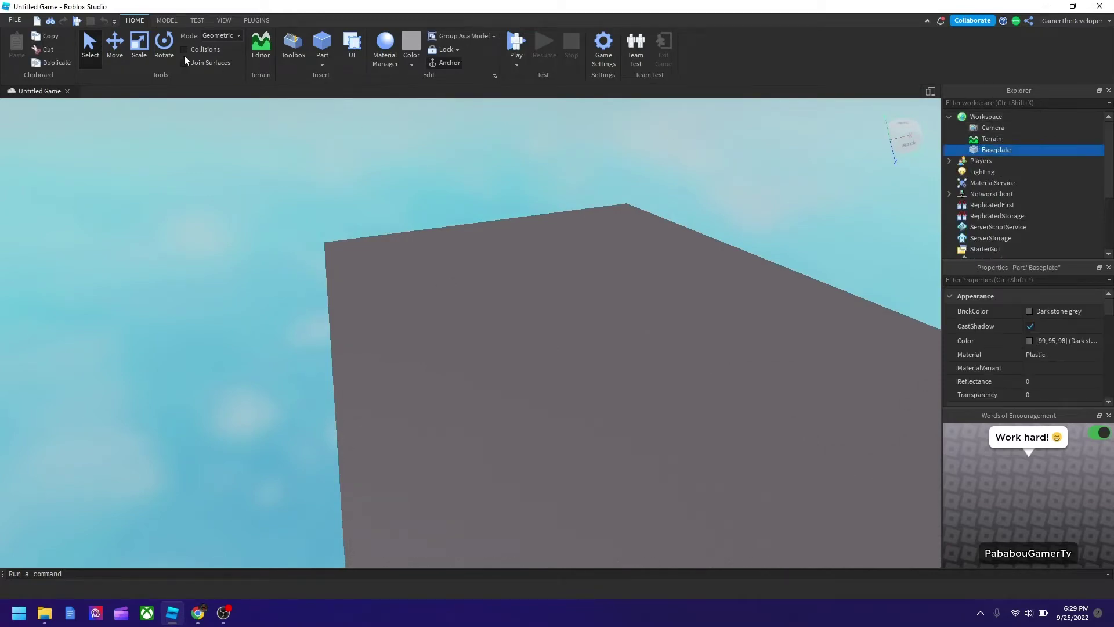
pyautogui.moveTo(604, 278); pyautogui.dragTo(640, 156)
pyautogui.moveTo(616, 233); pyautogui.dragTo(632, 277, button='right')
pyautogui.moveTo(601, 325); pyautogui.dragTo(619, 157)
pyautogui.scroll(-4, 573, 298)
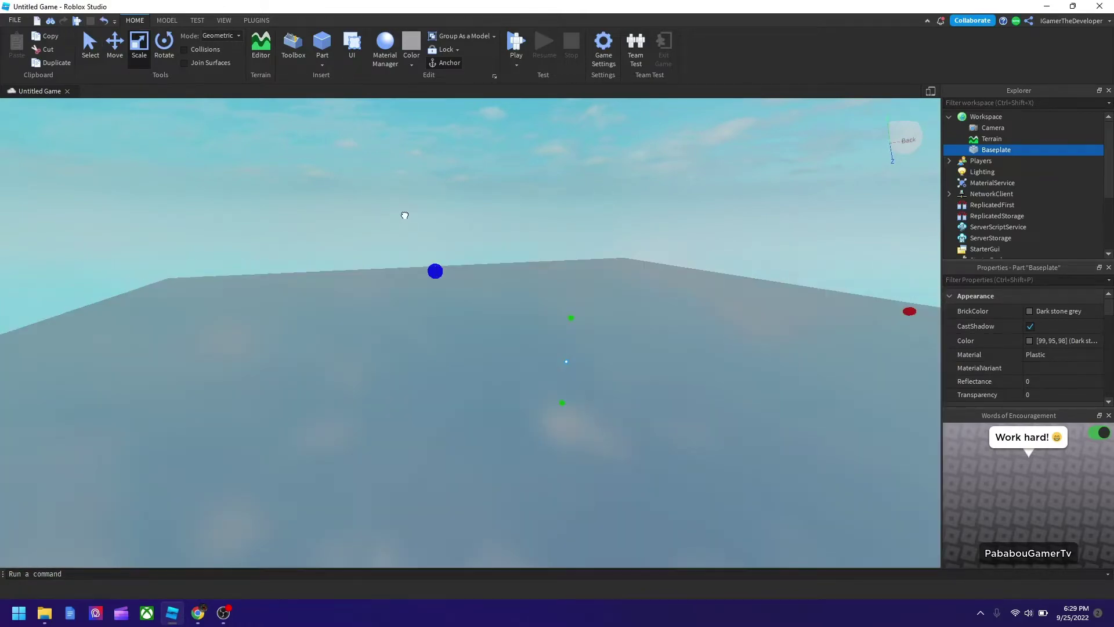
pyautogui.moveTo(404, 216); pyautogui.dragTo(394, 189)
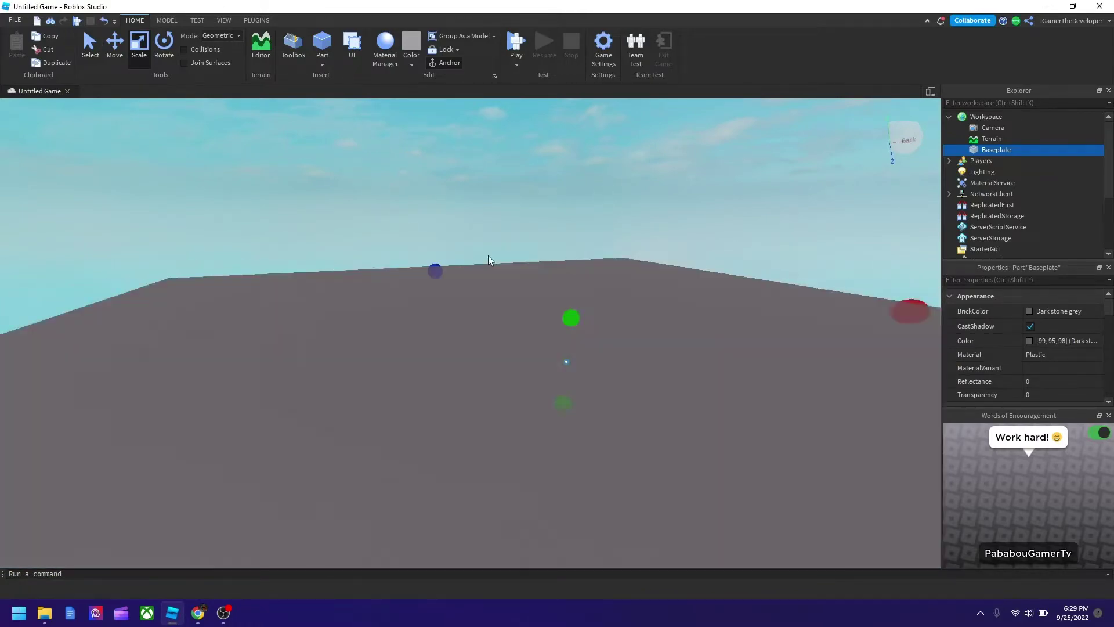
pyautogui.moveTo(506, 270); pyautogui.dragTo(506, 270, button='right')
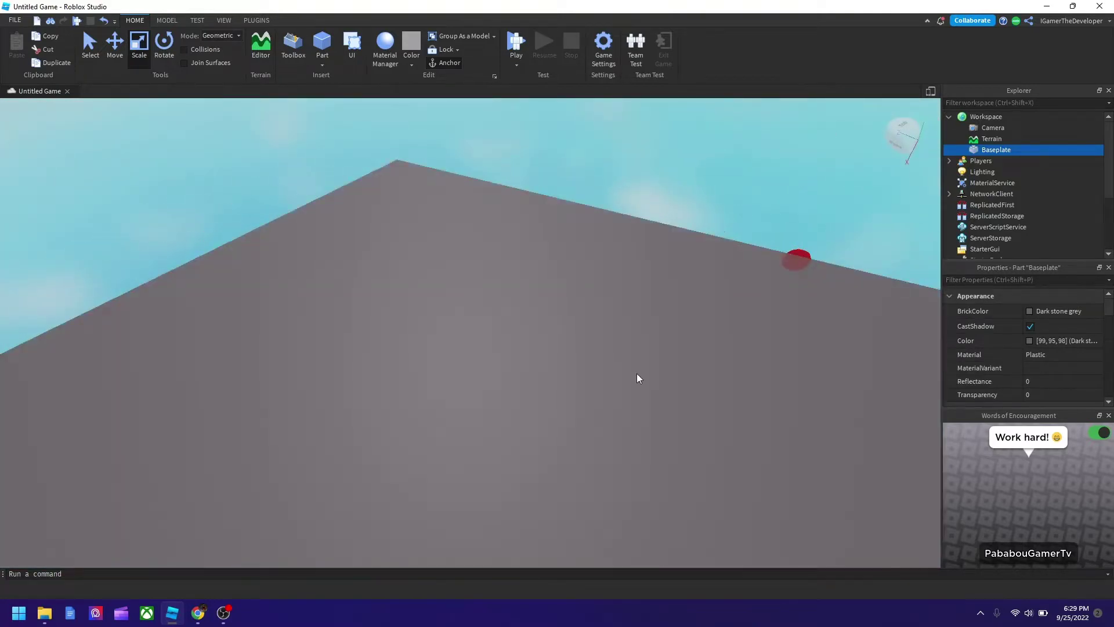
# - Playtest the game, running and jumping across the enlarged baseplate to check the character's speed and jump, and stop the test
pyautogui.moveTo(636, 373); pyautogui.dragTo(635, 373, button='right')
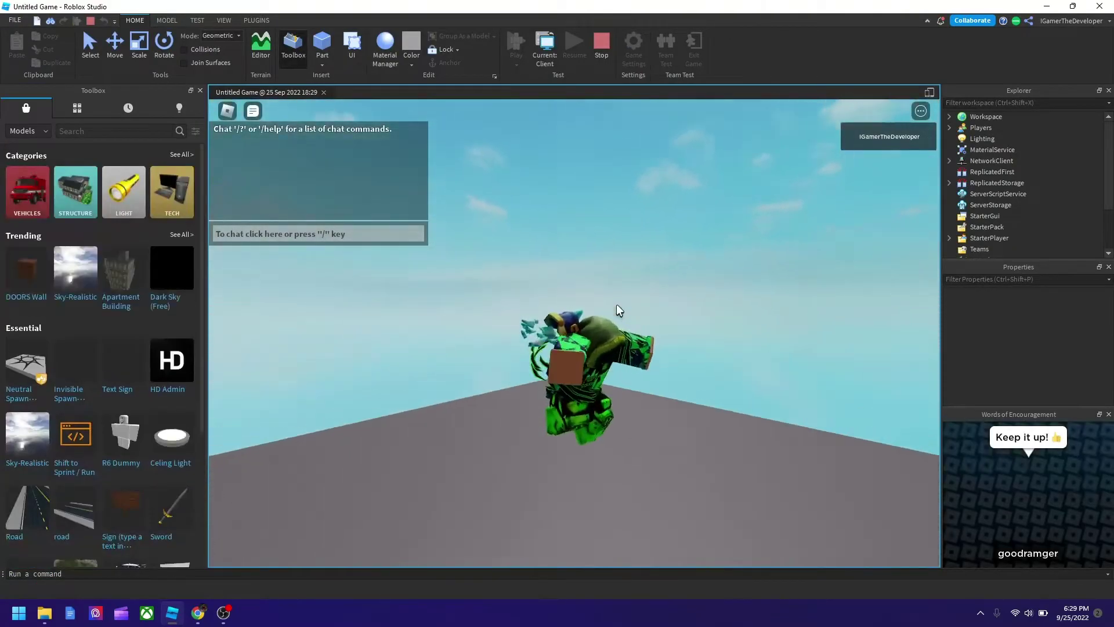
pyautogui.moveTo(616, 304); pyautogui.dragTo(616, 304, button='right')
pyautogui.scroll(5, 616, 304)
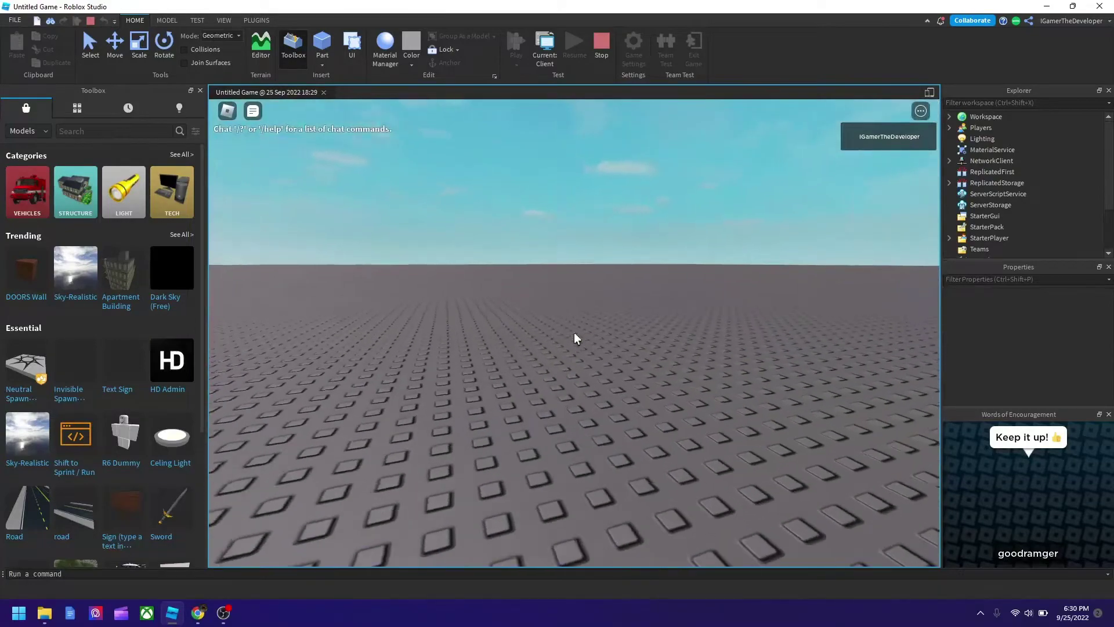
pyautogui.press('w')
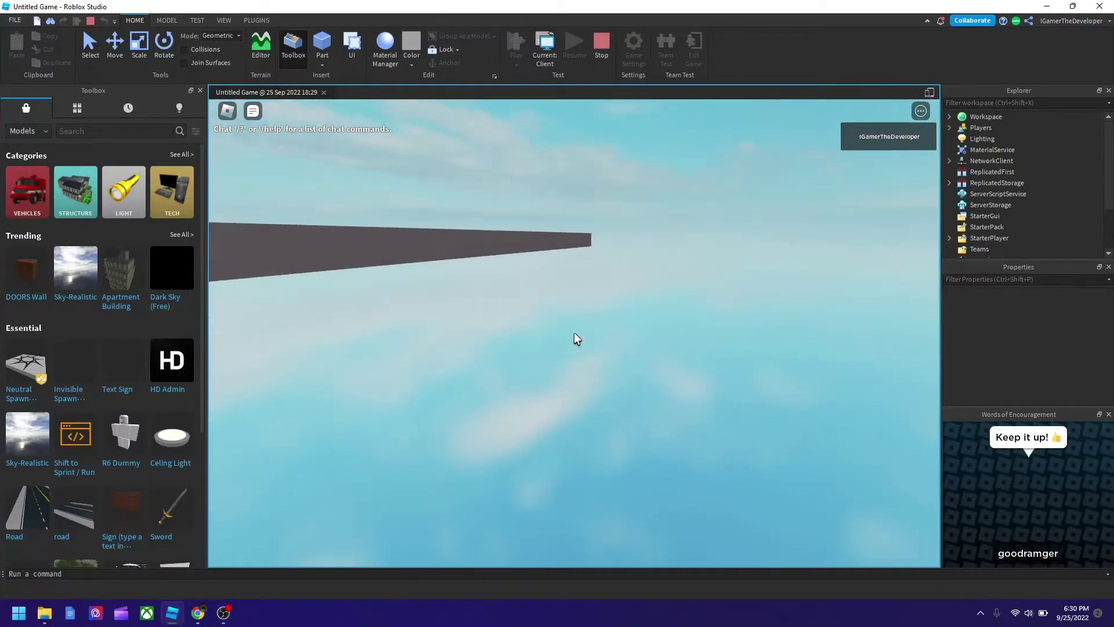
pyautogui.scroll(-4, 574, 333)
pyautogui.scroll(-5, 548, 331)
pyautogui.moveTo(549, 331); pyautogui.dragTo(549, 331, button='right')
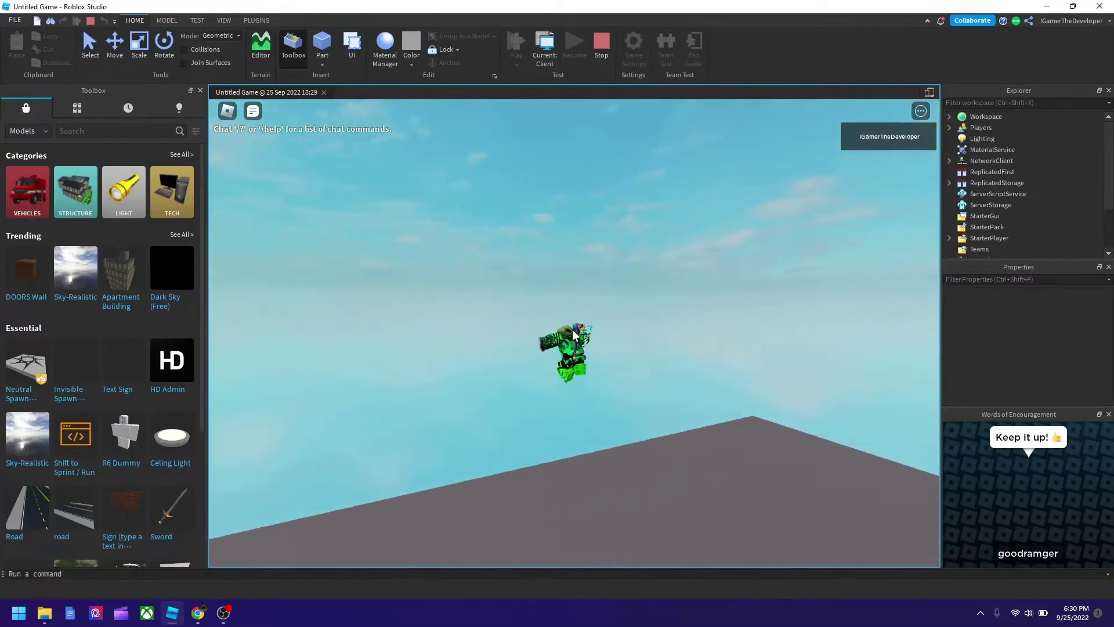
pyautogui.click(602, 45)
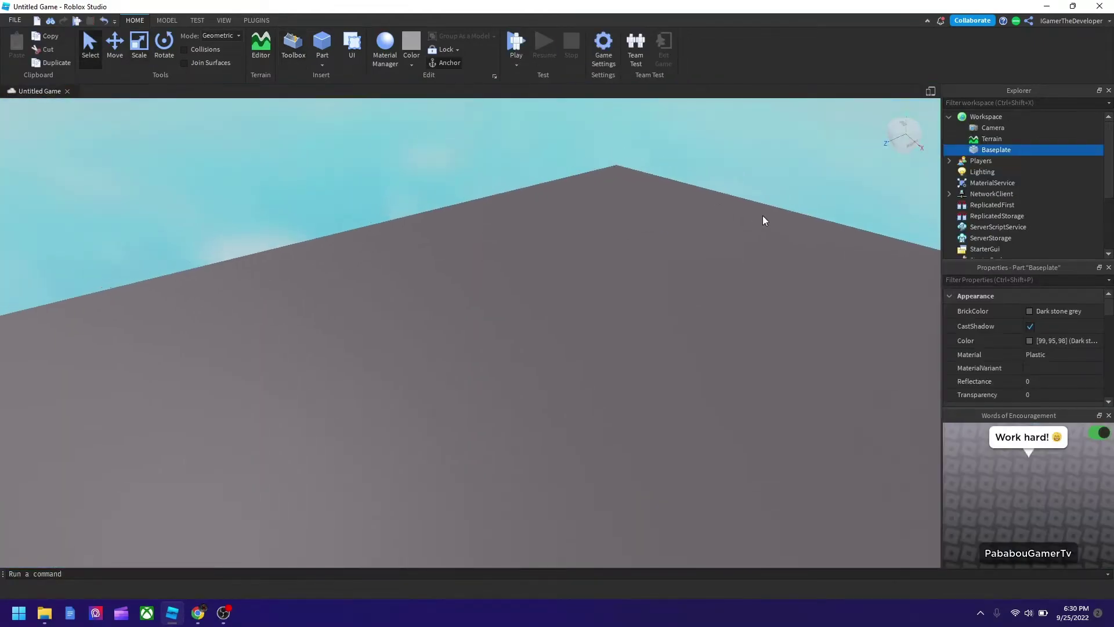
# - Search the Toolbox models for "new york" and browse the results
pyautogui.click(293, 47)
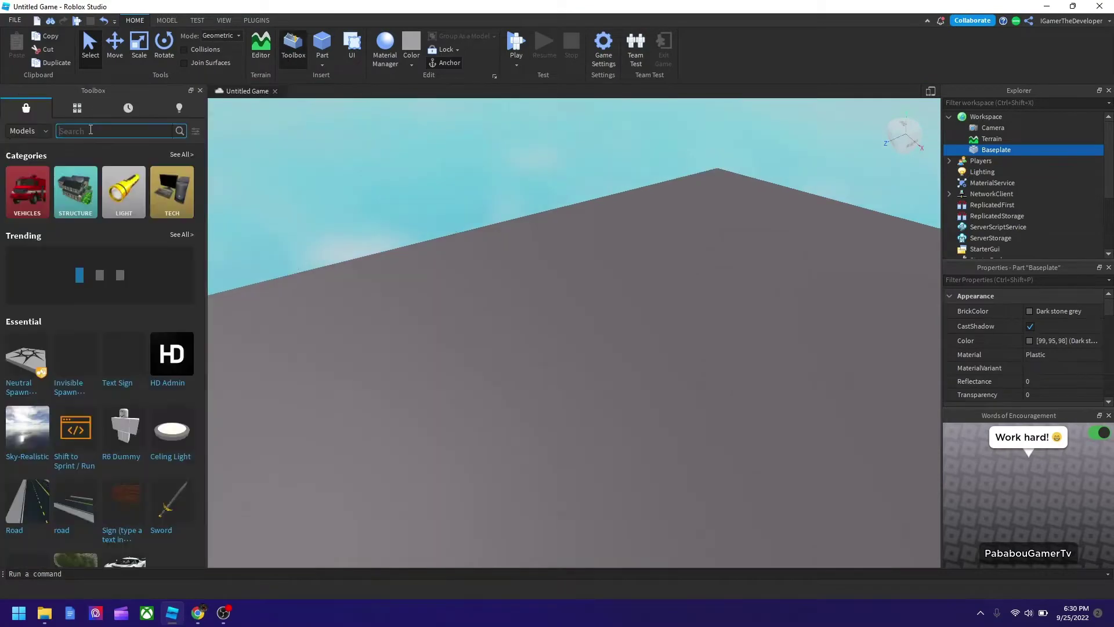
pyautogui.write('new')
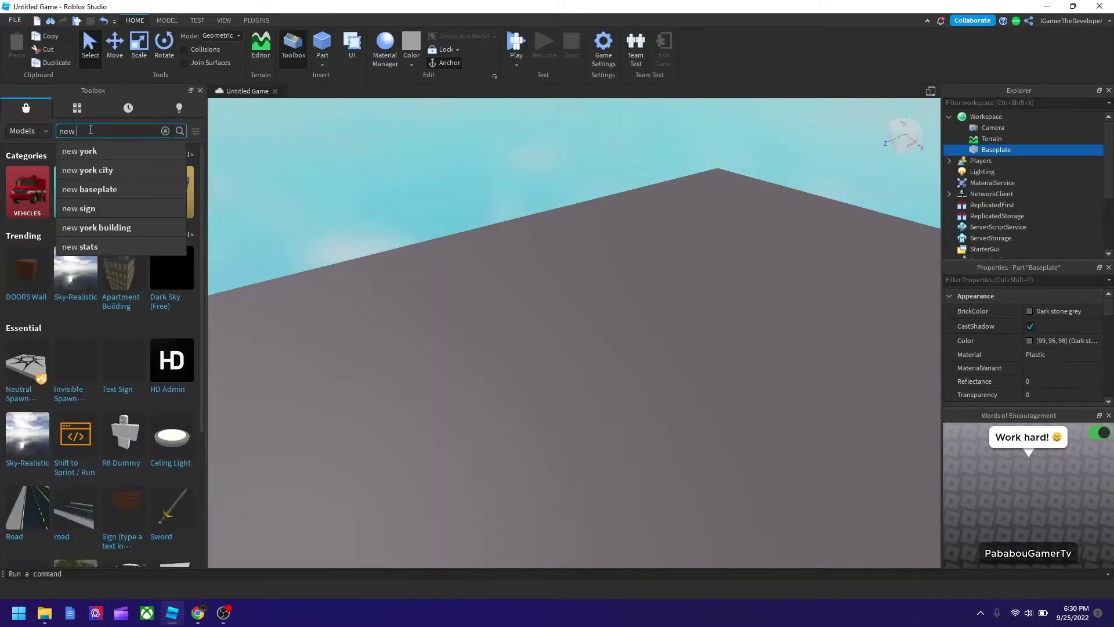
pyautogui.write(' york')
pyautogui.press('Return')
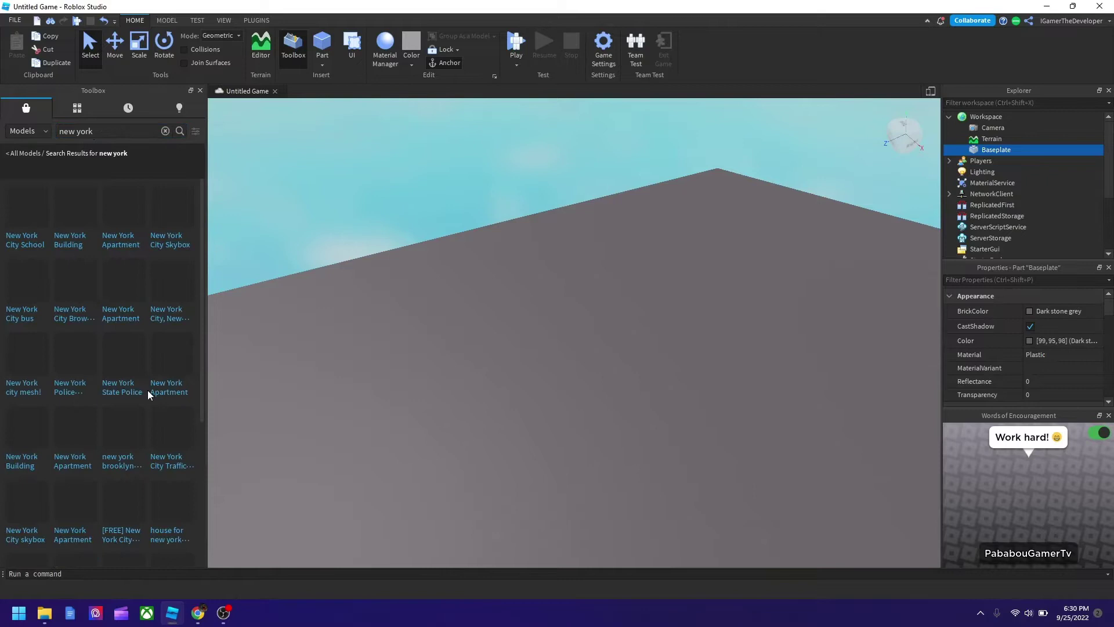
pyautogui.moveTo(444, 301)
pyautogui.mouseDown(button='right')
pyautogui.moveTo(444, 312)
pyautogui.moveTo(372, 242)
pyautogui.moveTo(387, 219)
pyautogui.mouseUp(button='right')
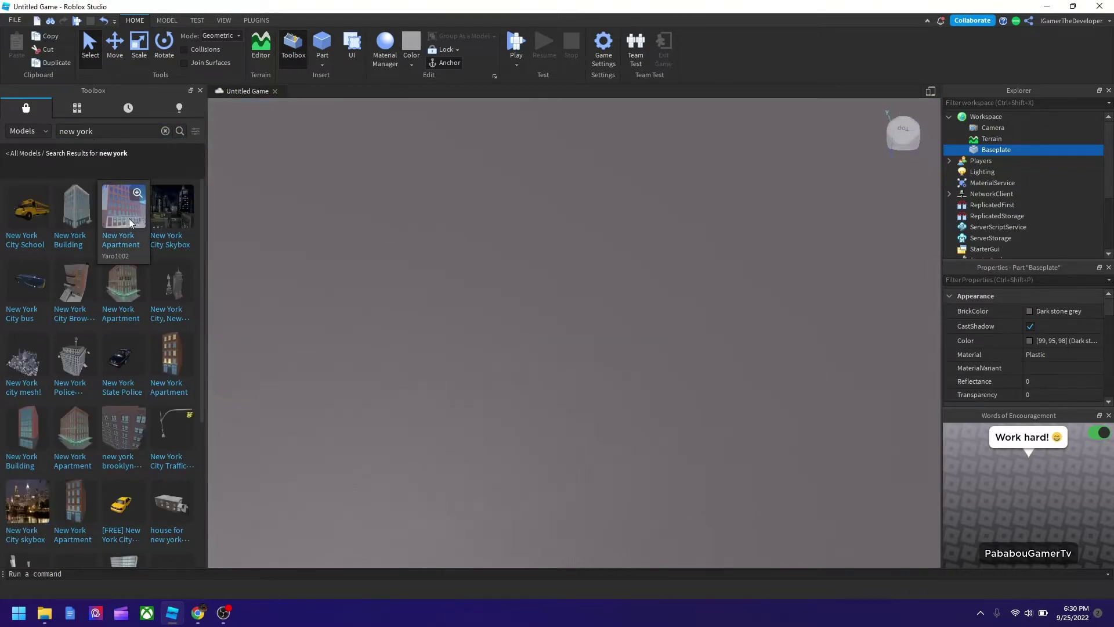
pyautogui.scroll(-6, 101, 290)
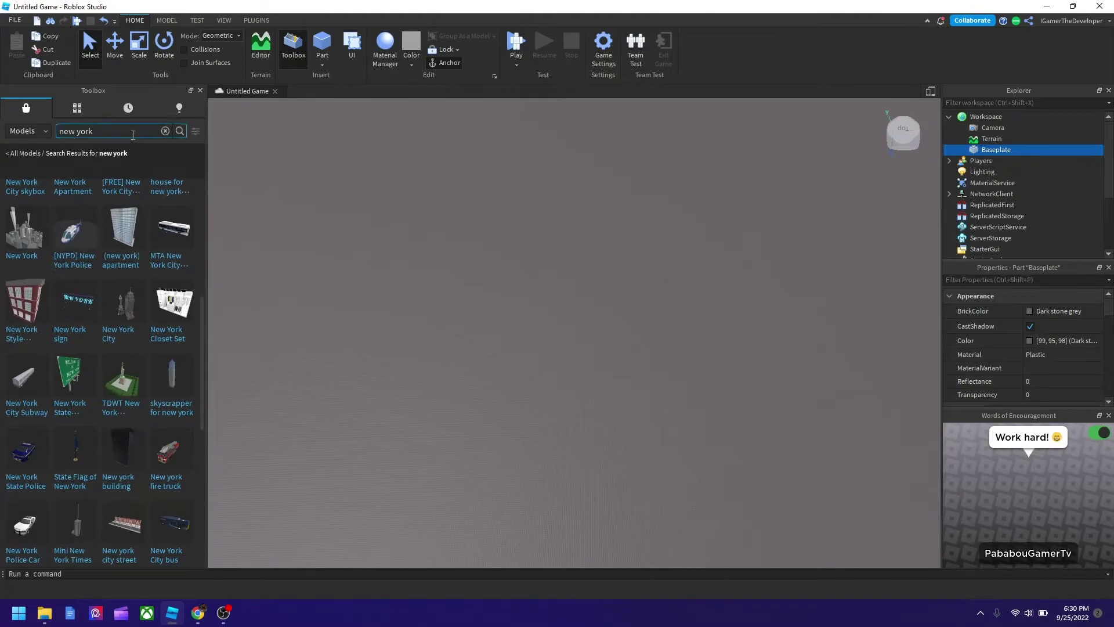
# - Search the Toolbox models for "new york city" and insert the New York city mesh model onto the baseplate
pyautogui.write('city')
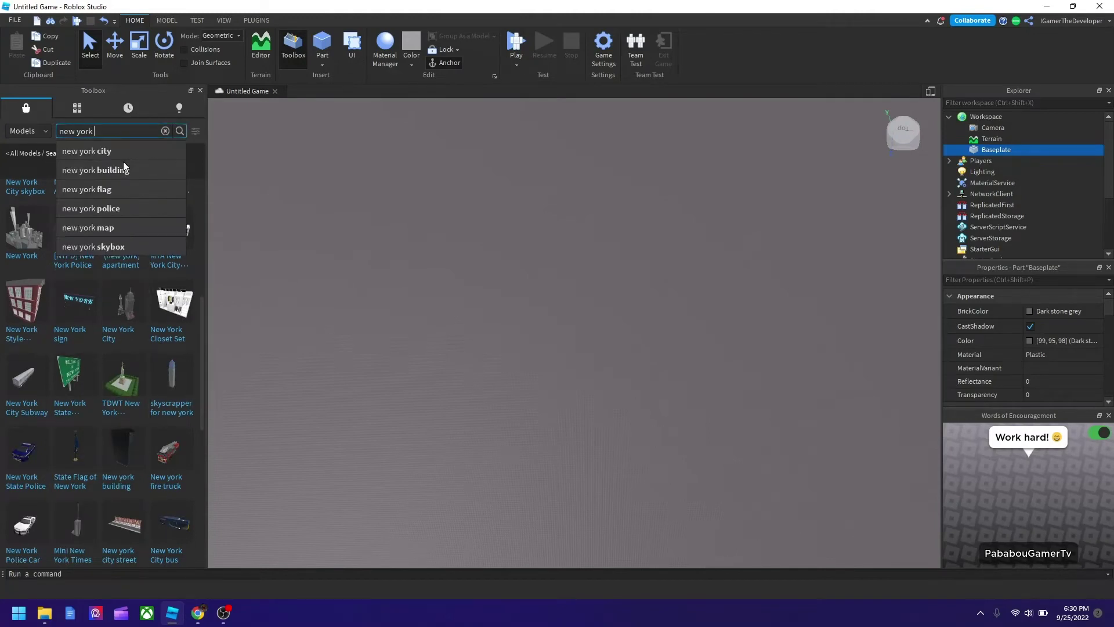
pyautogui.press('Return')
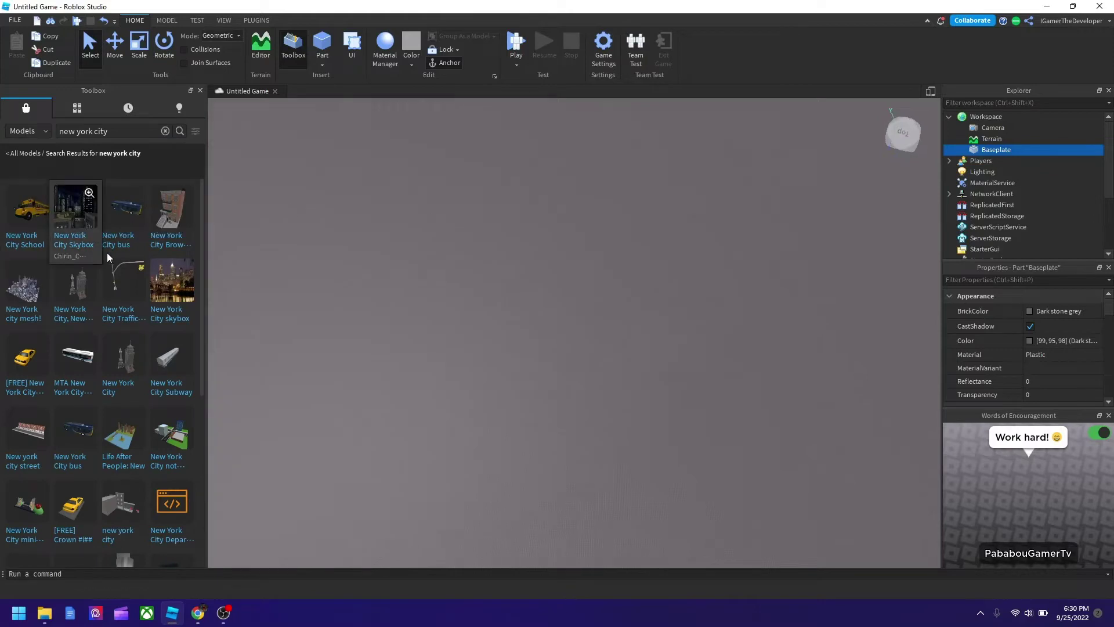
pyautogui.click(35, 300)
pyautogui.click(686, 332)
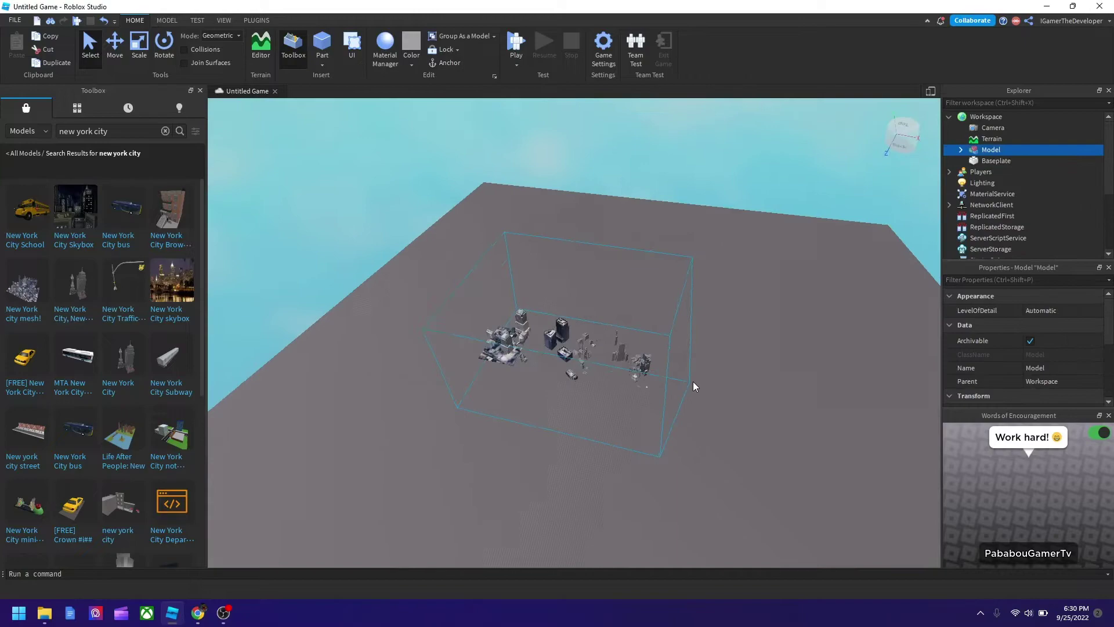
# - Enlarge the inserted New York city model with the Scale tool by stretching it upward from its top
pyautogui.scroll(10, 692, 381)
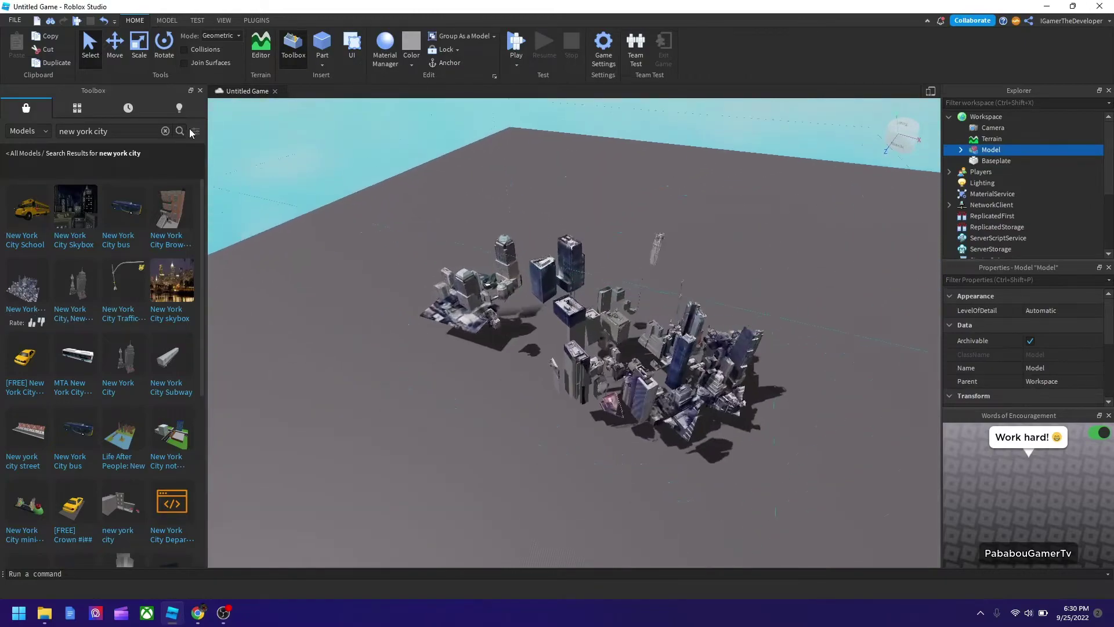
pyautogui.press('w')
pyautogui.moveTo(663, 401); pyautogui.dragTo(646, 385, button='right')
pyautogui.press('w')
pyautogui.press('s')
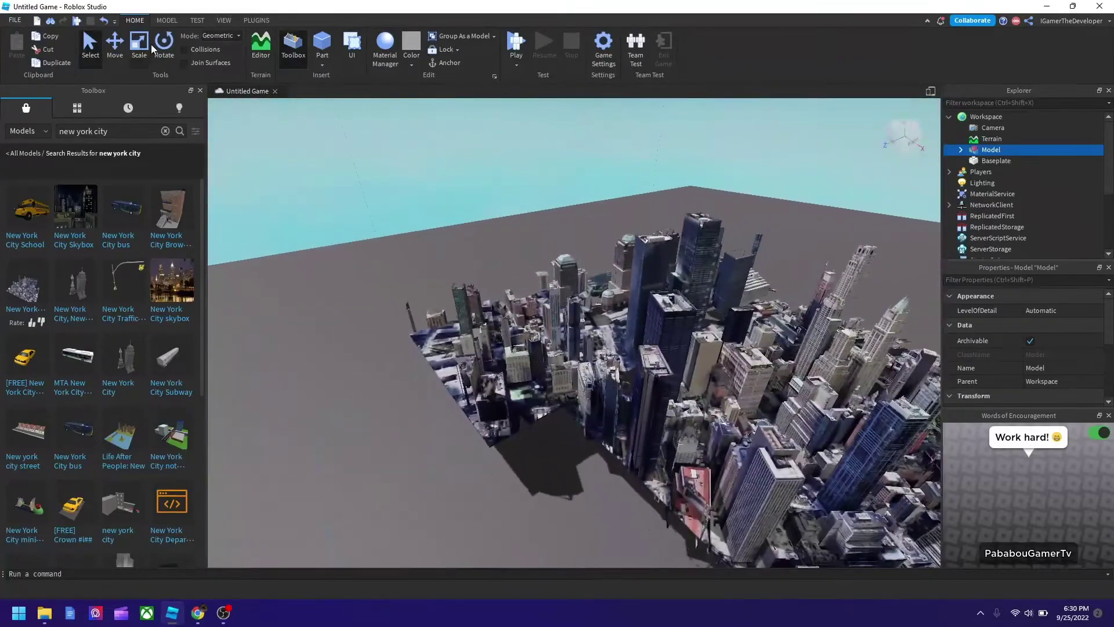
pyautogui.scroll(-5, 713, 329)
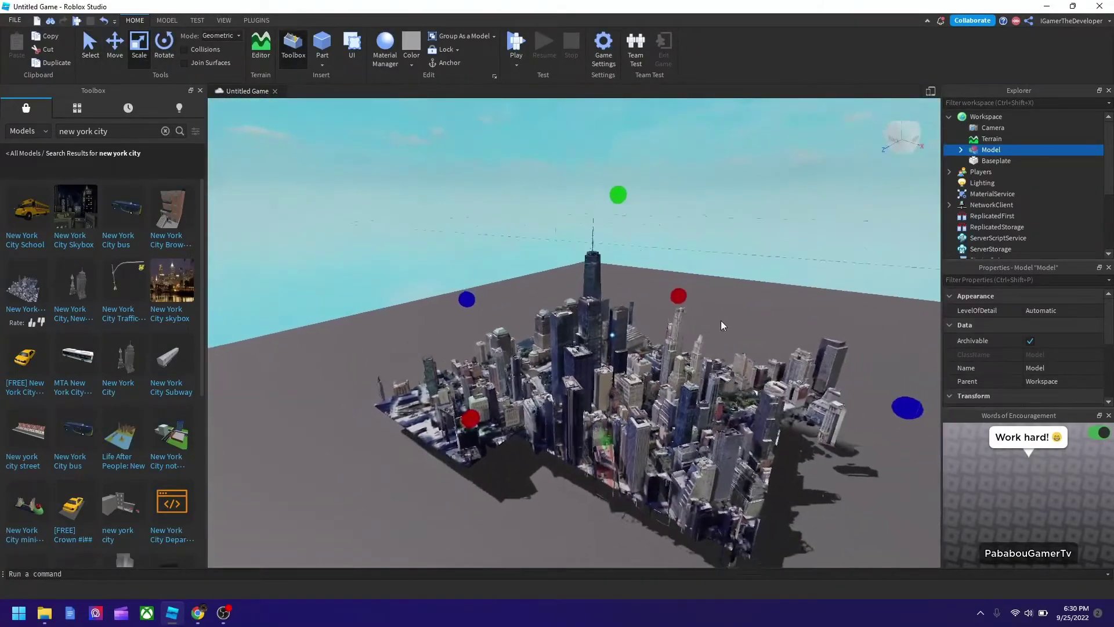
pyautogui.moveTo(618, 223); pyautogui.dragTo(626, 119)
pyautogui.scroll(-4, 562, 331)
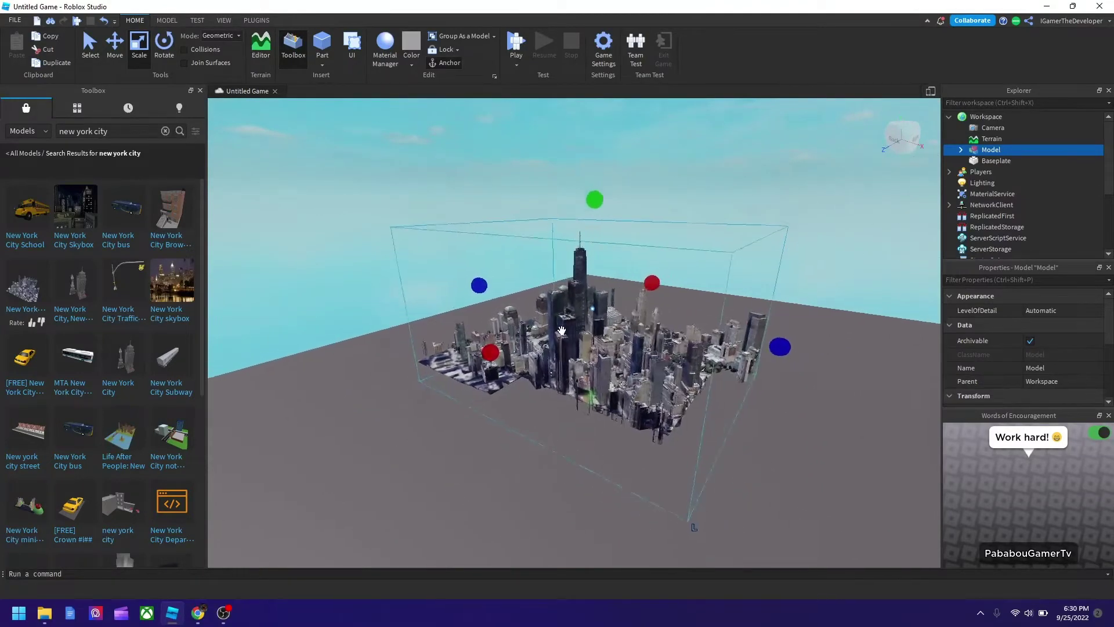
# - Scale the city model up further so its buildings spread across most of the baseplate
pyautogui.moveTo(561, 332); pyautogui.dragTo(562, 339, button='right')
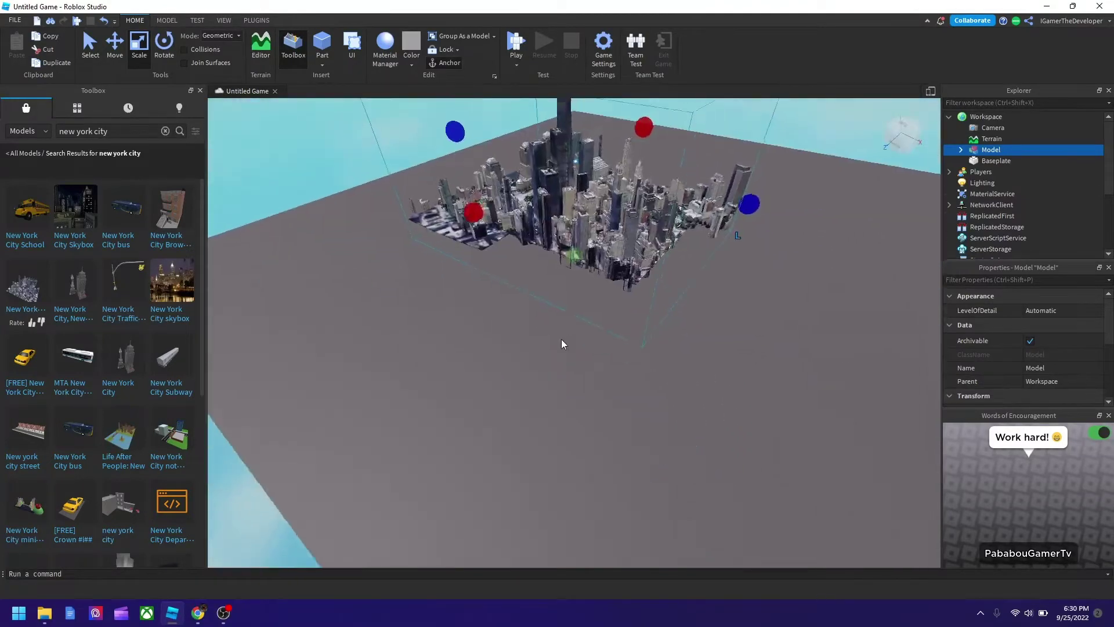
pyautogui.scroll(-5, 562, 338)
pyautogui.moveTo(564, 240); pyautogui.dragTo(612, 285)
pyautogui.moveTo(602, 287); pyautogui.dragTo(603, 277, button='right')
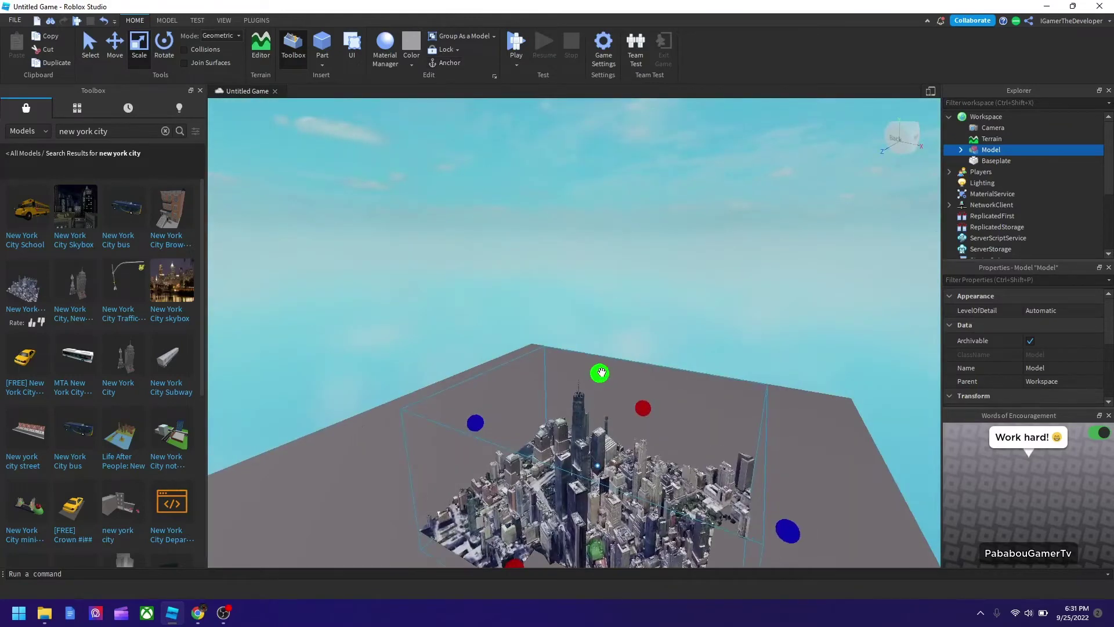
pyautogui.moveTo(600, 373); pyautogui.dragTo(626, 128)
pyautogui.scroll(-1, 582, 232)
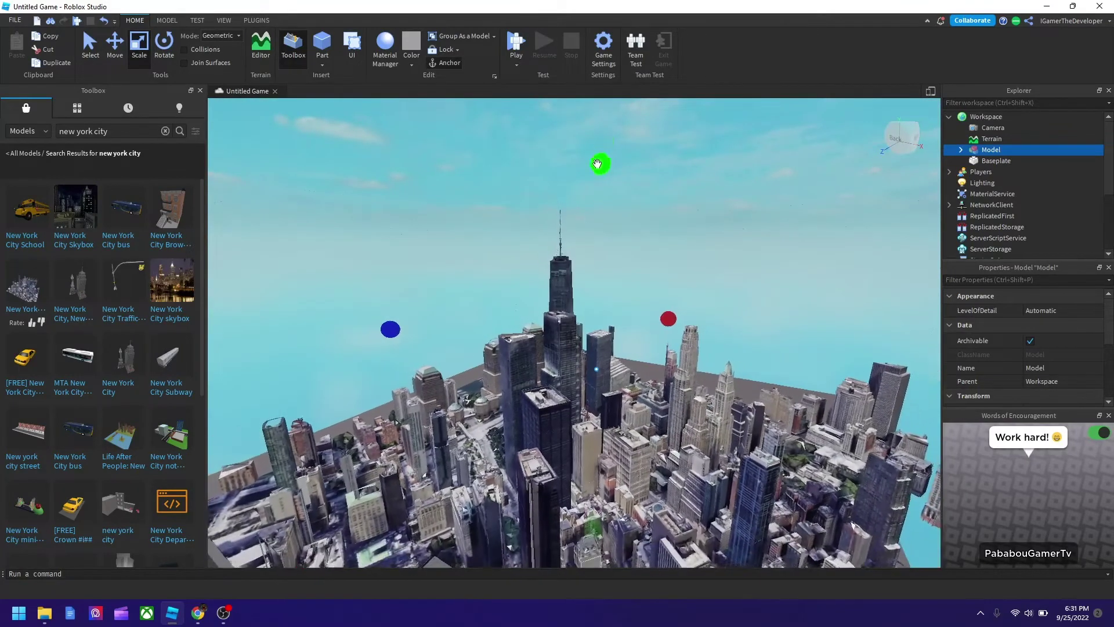
pyautogui.moveTo(599, 164); pyautogui.dragTo(612, 84)
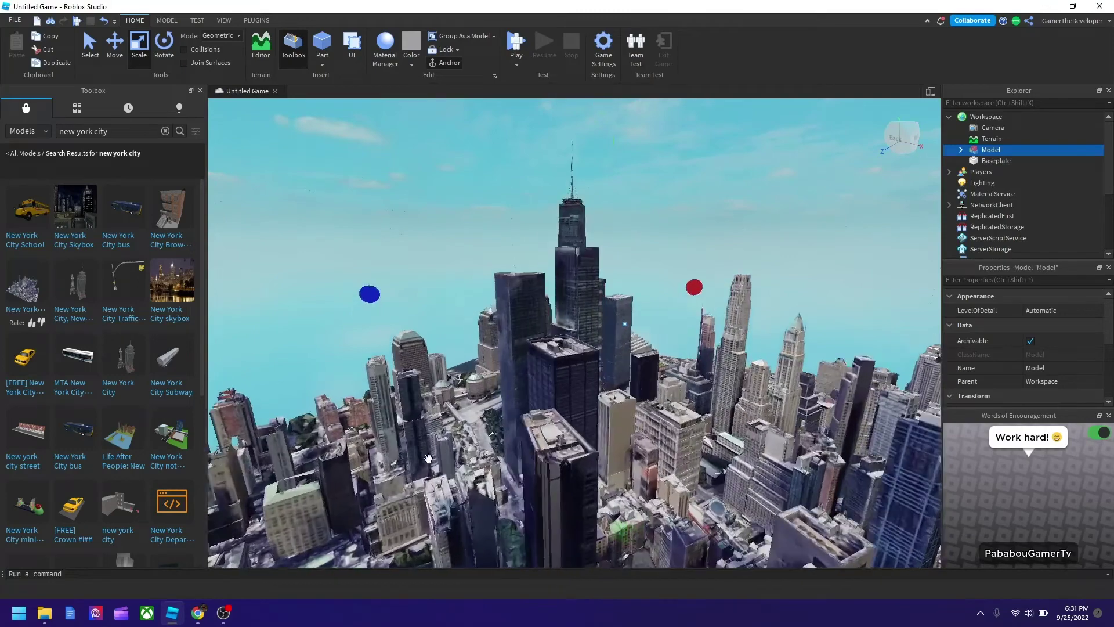
# - Enlarge the city model once more beyond the baseplate's edges and inspect its size from street level
pyautogui.moveTo(380, 524); pyautogui.dragTo(458, 433, button='right')
pyautogui.press('s')
pyautogui.press('s')
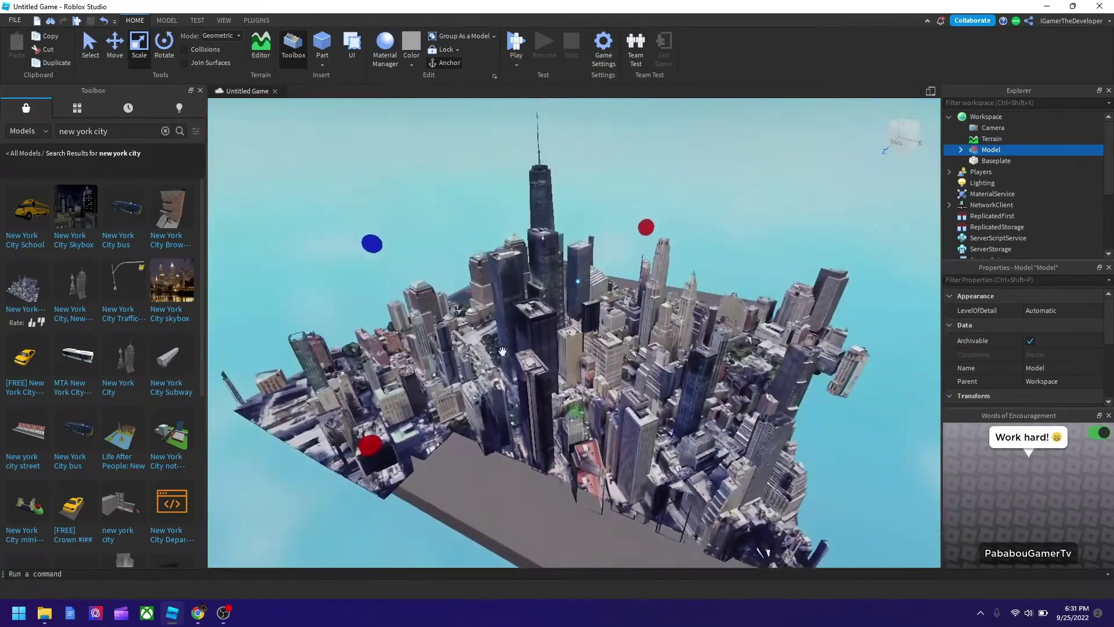
pyautogui.moveTo(582, 378); pyautogui.dragTo(561, 221, button='right')
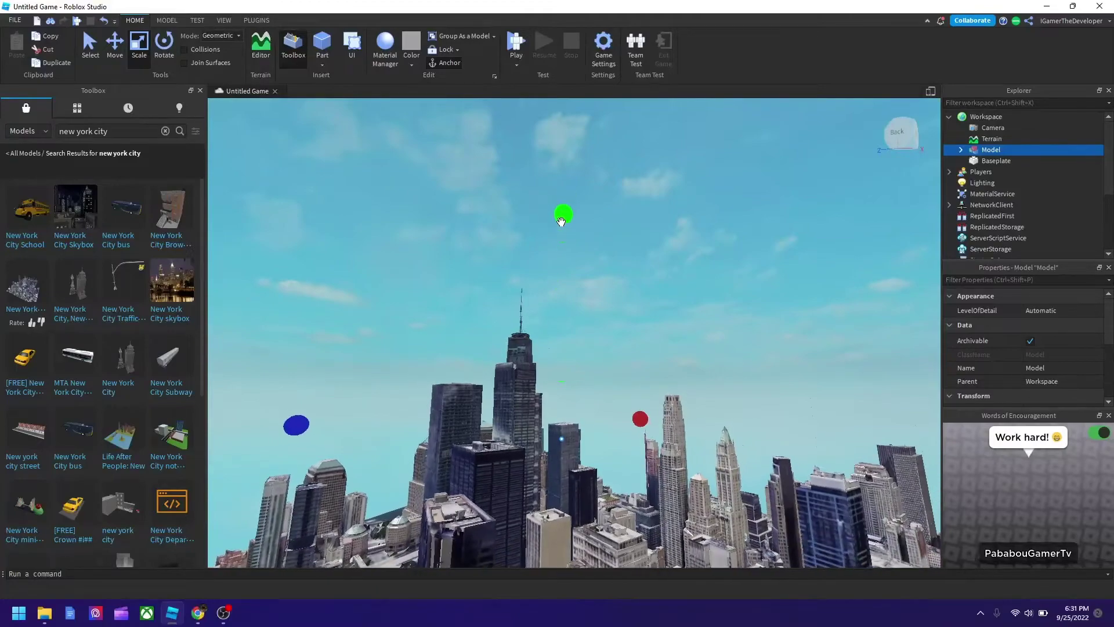
pyautogui.moveTo(561, 221); pyautogui.dragTo(566, 69)
pyautogui.moveTo(552, 421); pyautogui.dragTo(552, 426, button='right')
pyautogui.press('w')
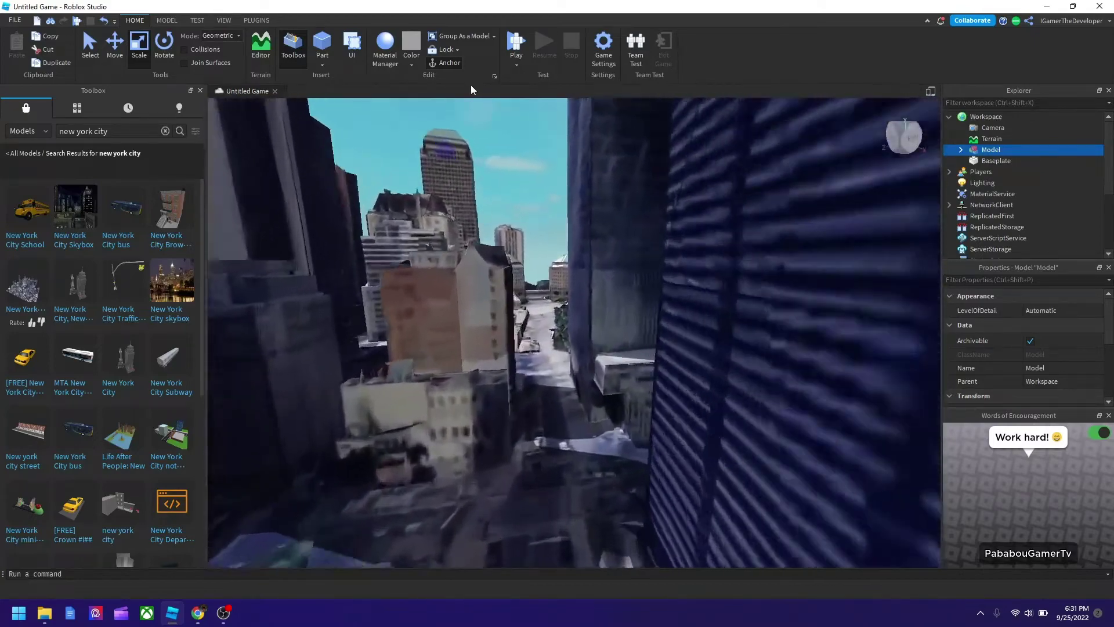
# - Playtest the game with the enlarged city, viewing the character in the air, and stop the test
pyautogui.click(516, 42)
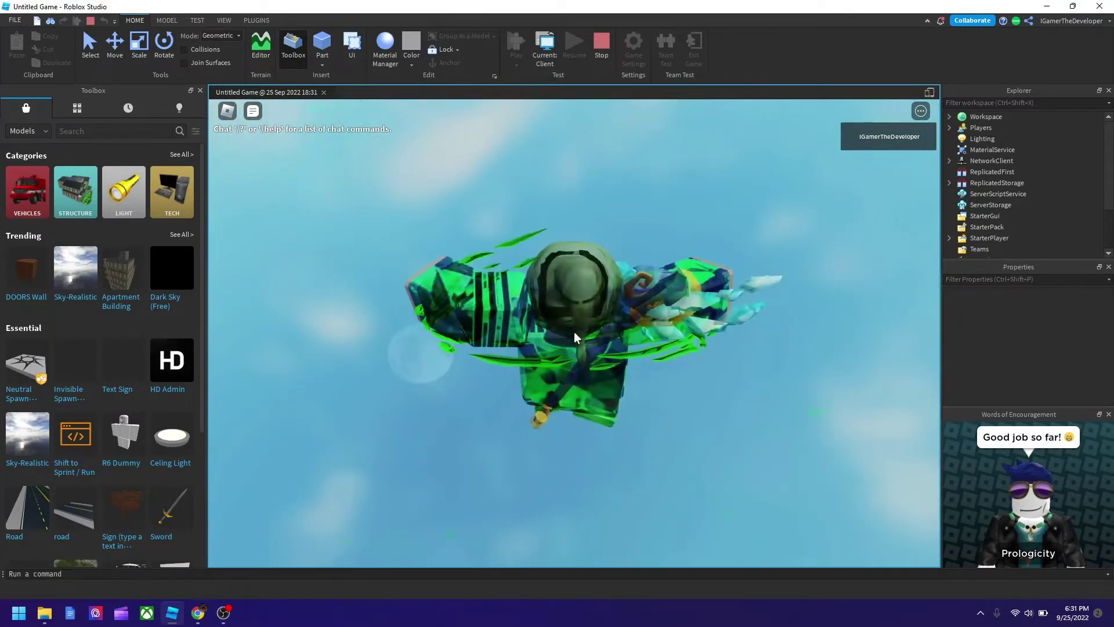
pyautogui.scroll(-5, 575, 325)
pyautogui.moveTo(580, 284); pyautogui.dragTo(580, 265, button='right')
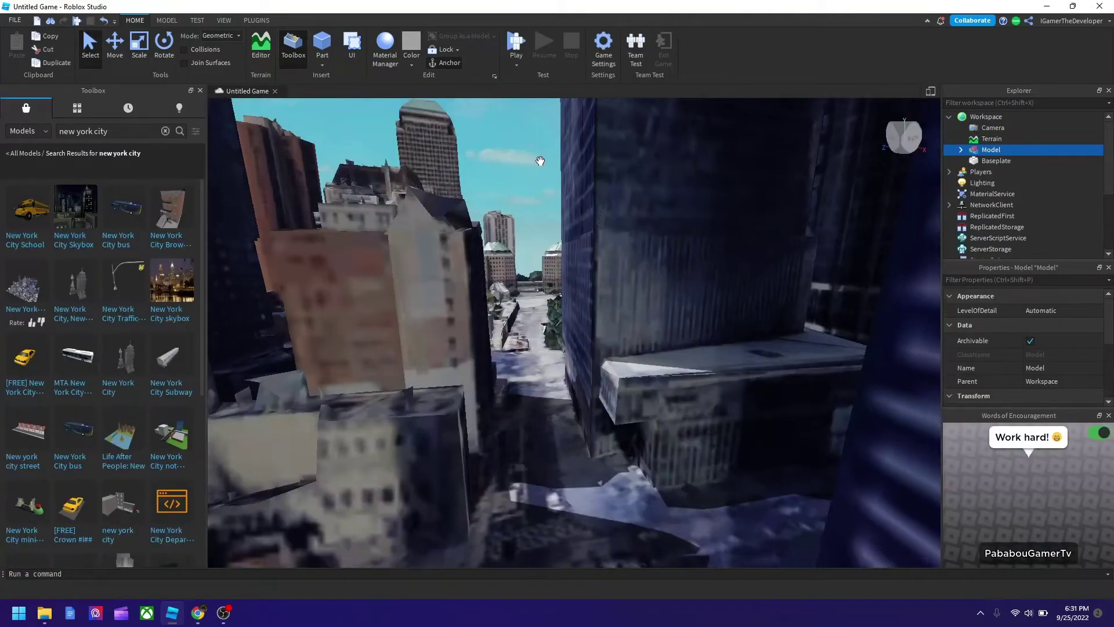
# - Expand the city model in the Explorer and select all its mesh parts down to "Meshes/top of building"
pyautogui.moveTo(539, 162); pyautogui.dragTo(548, 198, button='right')
pyautogui.press('s')
pyautogui.click(961, 150)
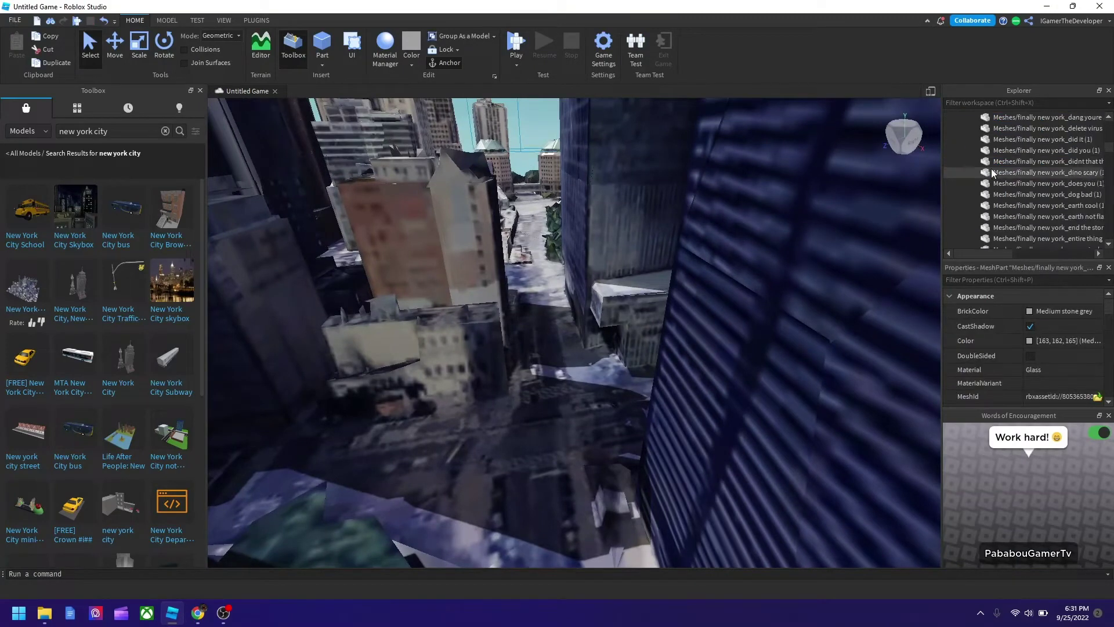
pyautogui.scroll(-10, 992, 170)
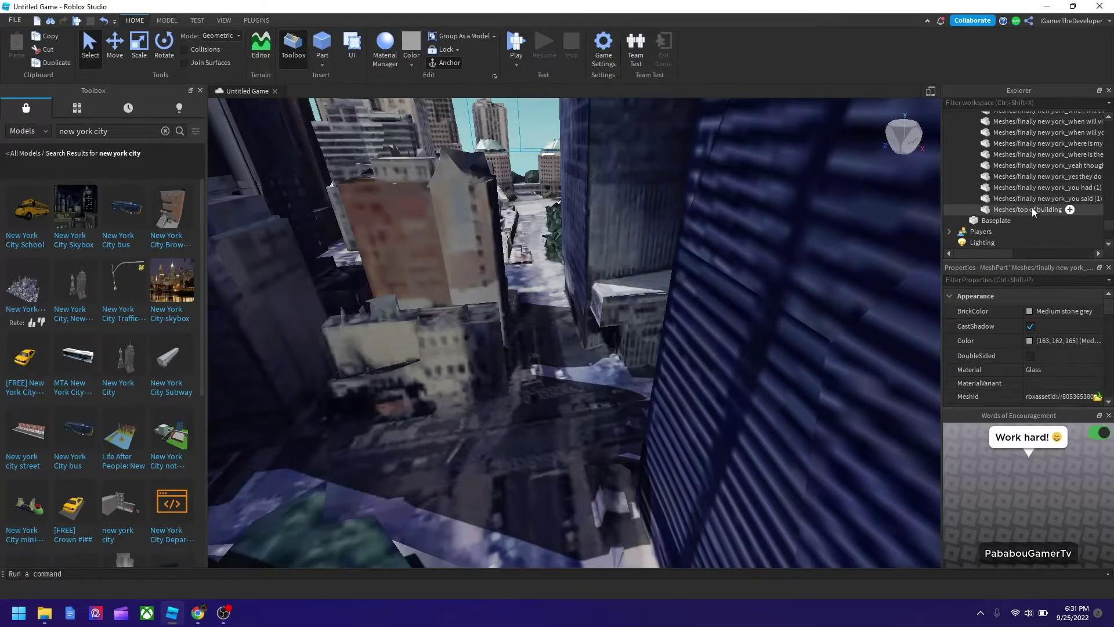
pyautogui.keyDown('shift'); pyautogui.click(1032, 209); pyautogui.keyUp('shift')
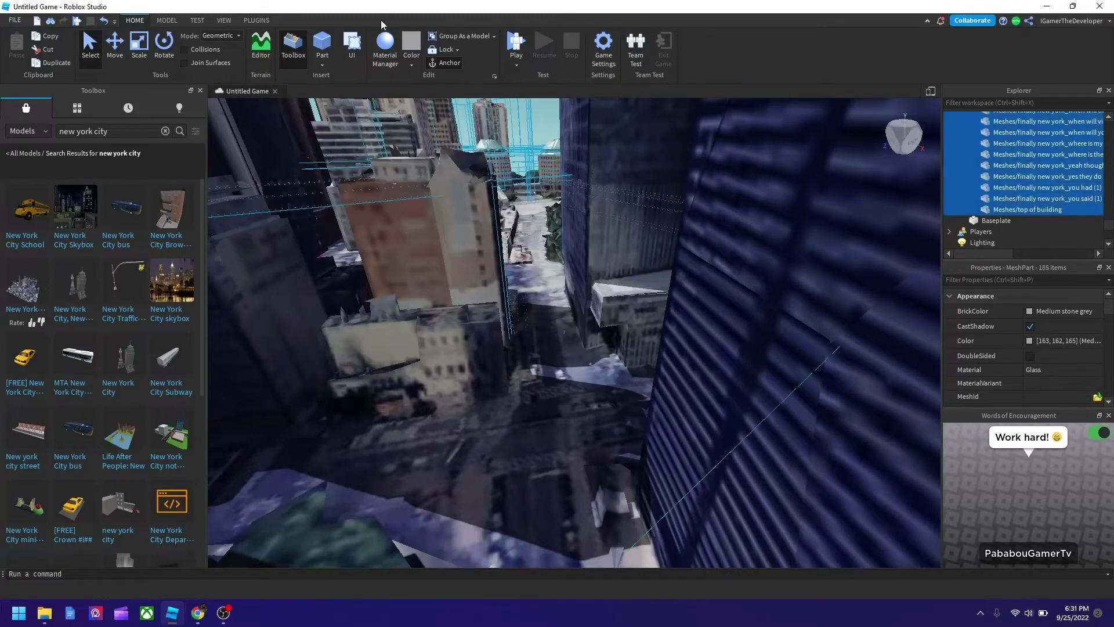
# - Playtest the game by moving the character among the city's buildings, and stop the test
pyautogui.click(520, 43)
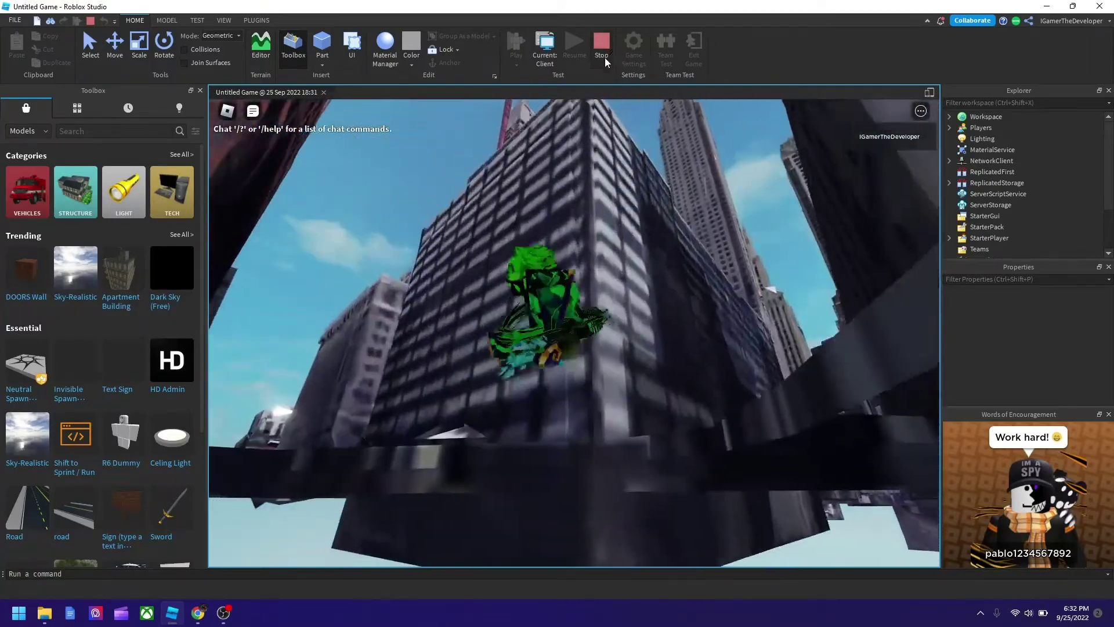
pyautogui.click(603, 55)
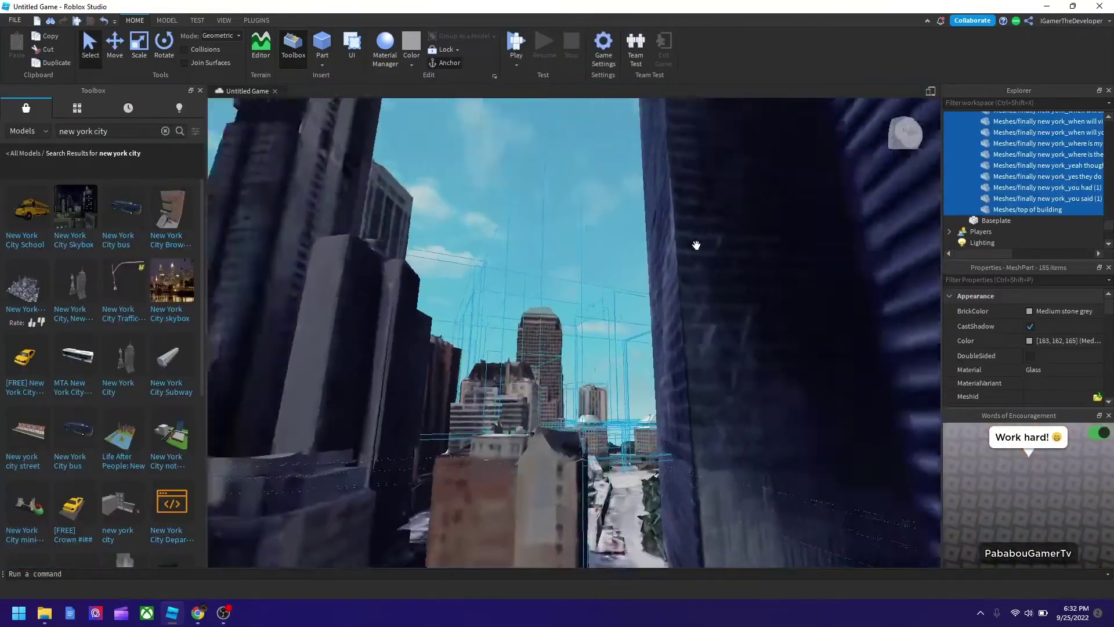
# - Find a flat rooftop in the city model and add a spawn location there
pyautogui.moveTo(696, 245); pyautogui.dragTo(696, 246, button='right')
pyautogui.press('w')
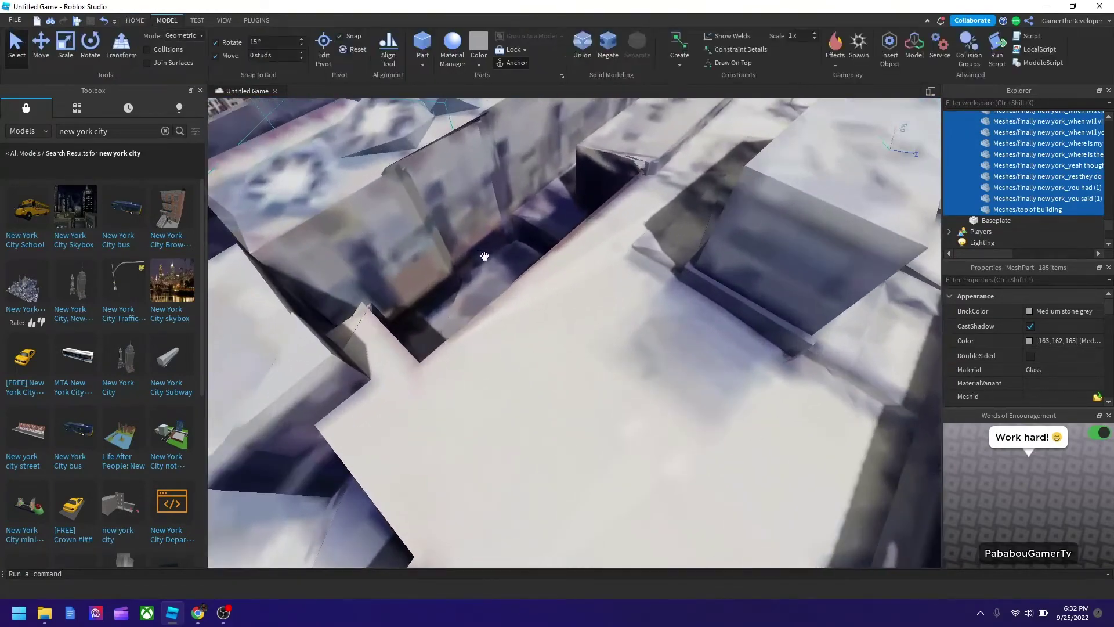
pyautogui.moveTo(484, 256); pyautogui.dragTo(490, 261, button='right')
pyautogui.press('w')
pyautogui.press('s')
pyautogui.press('w')
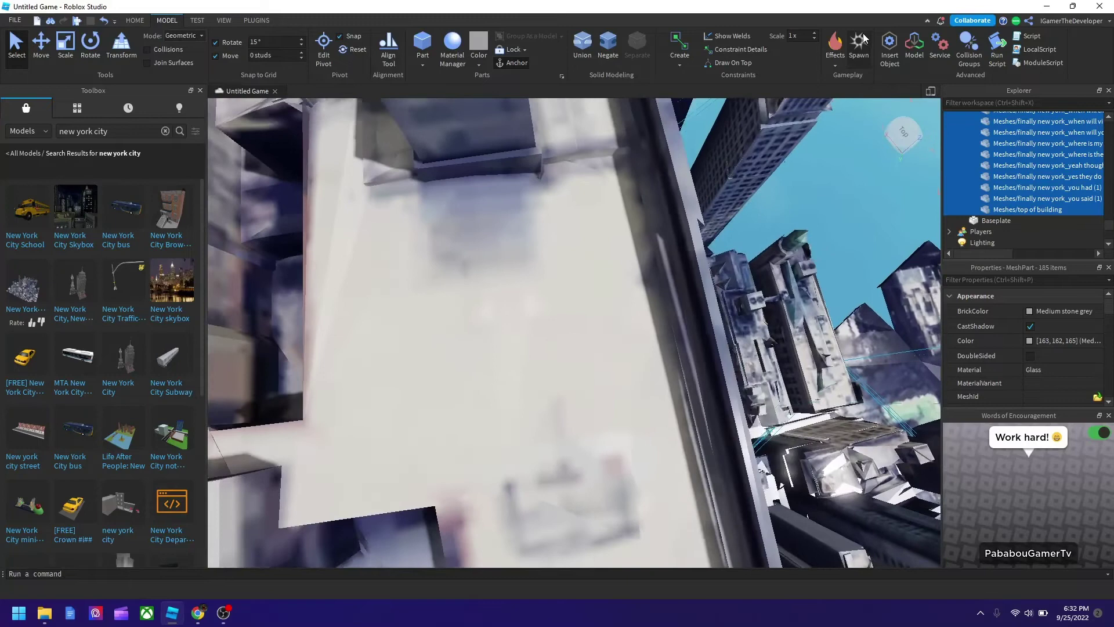
pyautogui.press('w')
pyautogui.press('s')
pyautogui.press('w')
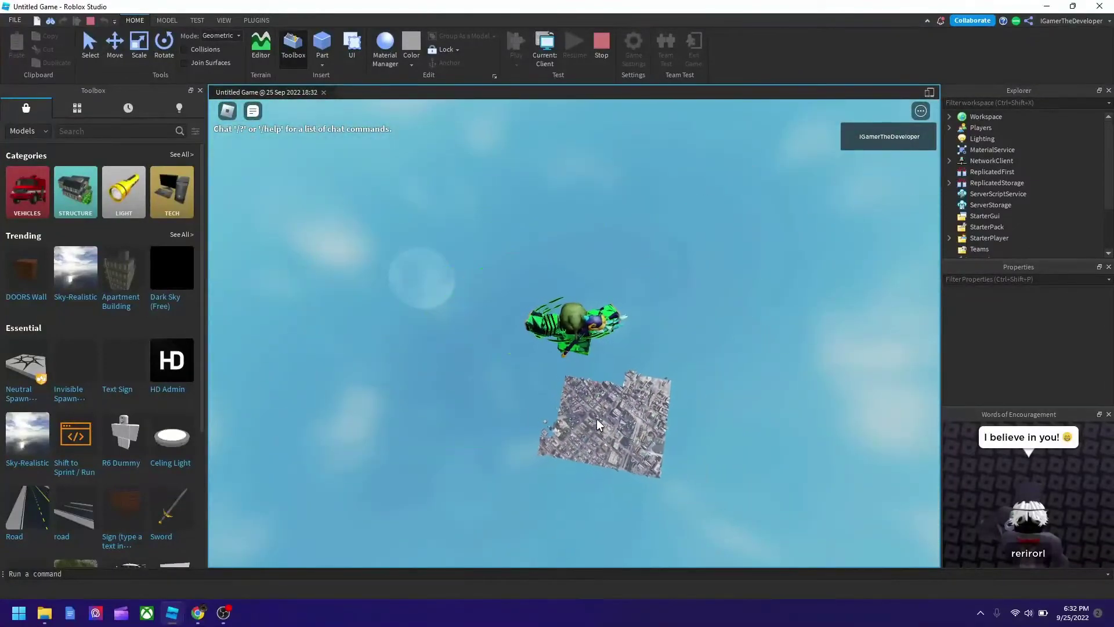
# - Playtest the game by jumping high above the city, checking the character and the view below from several angles
pyautogui.moveTo(555, 378); pyautogui.dragTo(556, 377, button='right')
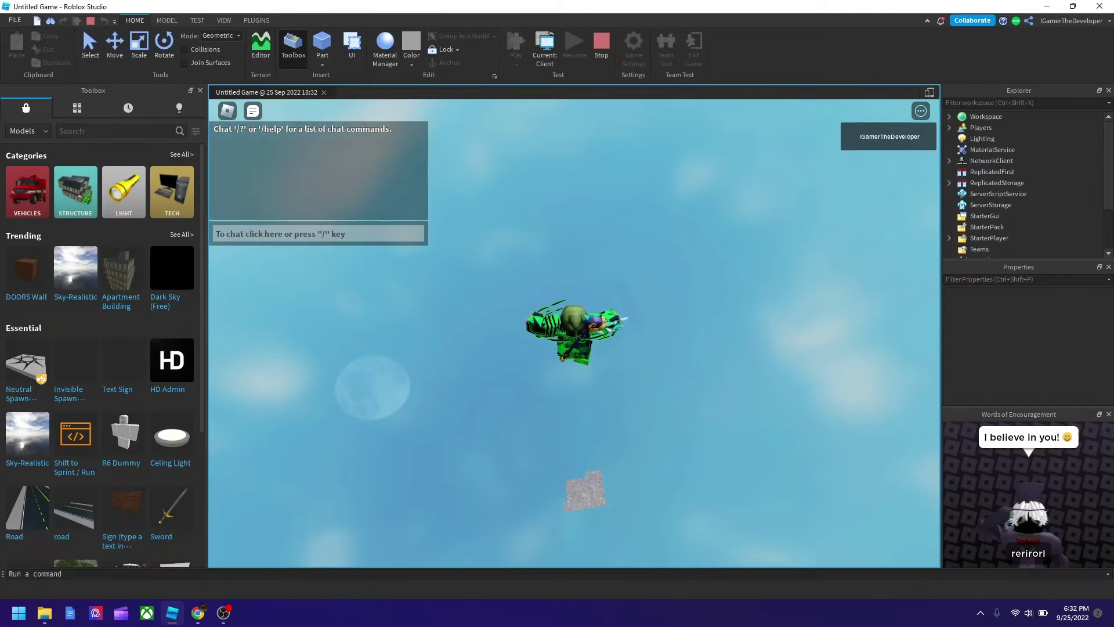
pyautogui.moveTo(663, 350); pyautogui.dragTo(663, 350, button='right')
pyautogui.scroll(5, 663, 351)
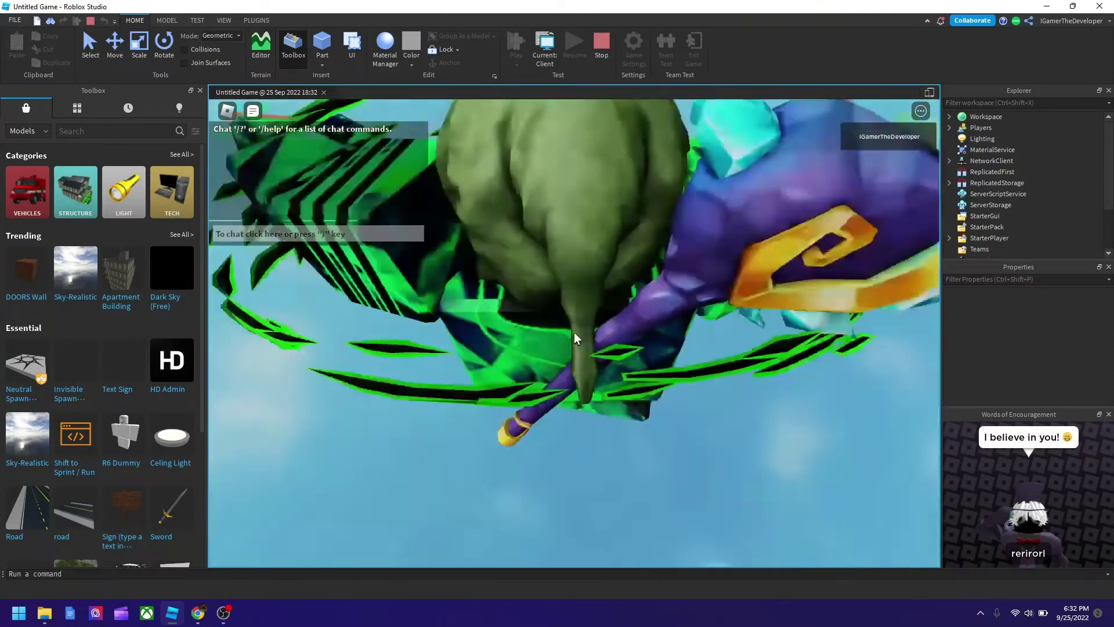
pyautogui.scroll(2, 575, 338)
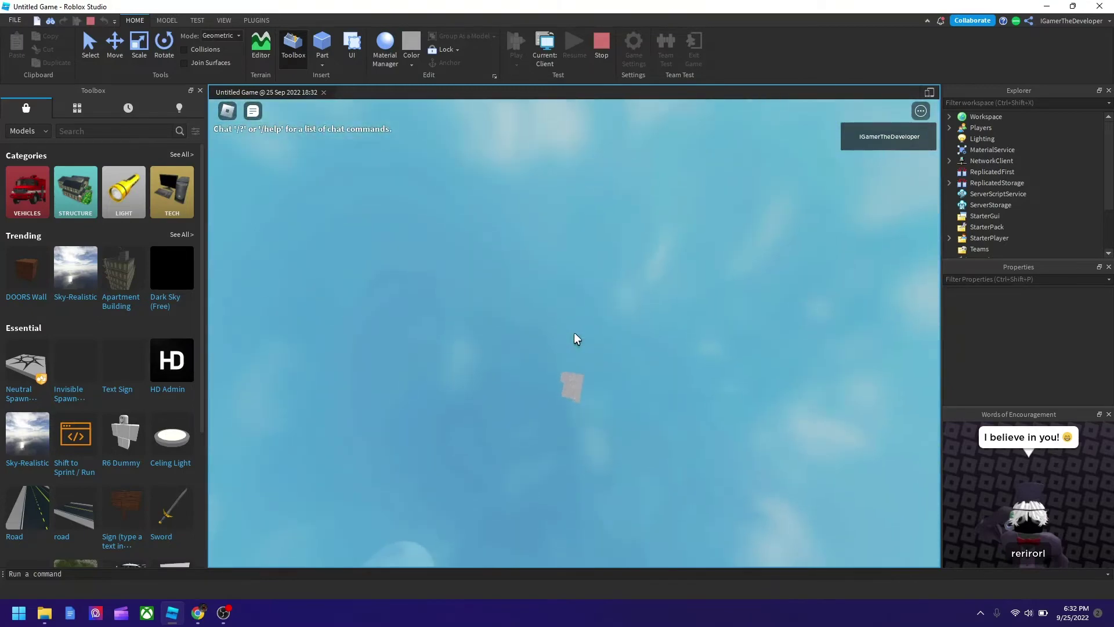
pyautogui.scroll(-2, 575, 337)
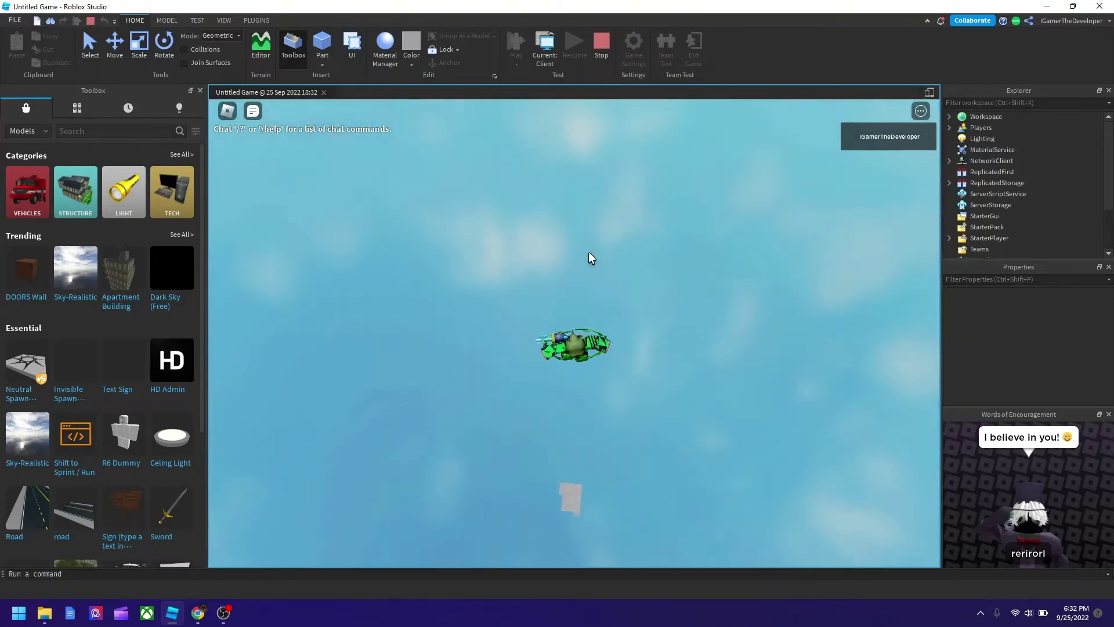
pyautogui.moveTo(588, 252); pyautogui.dragTo(589, 252, button='right')
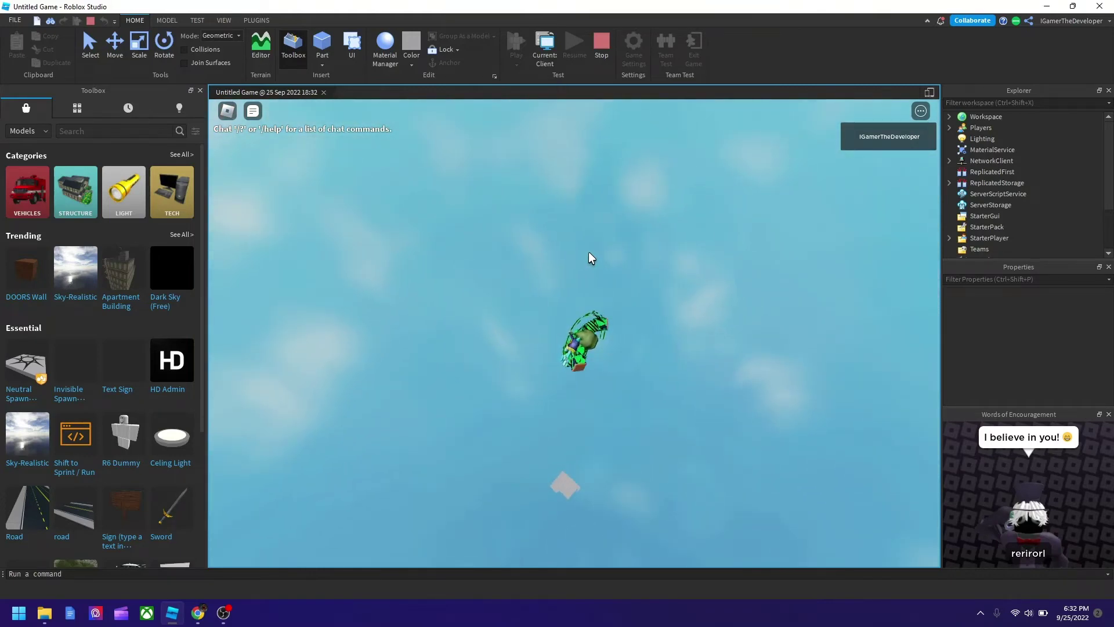
pyautogui.scroll(5, 589, 252)
pyautogui.scroll(-2, 573, 332)
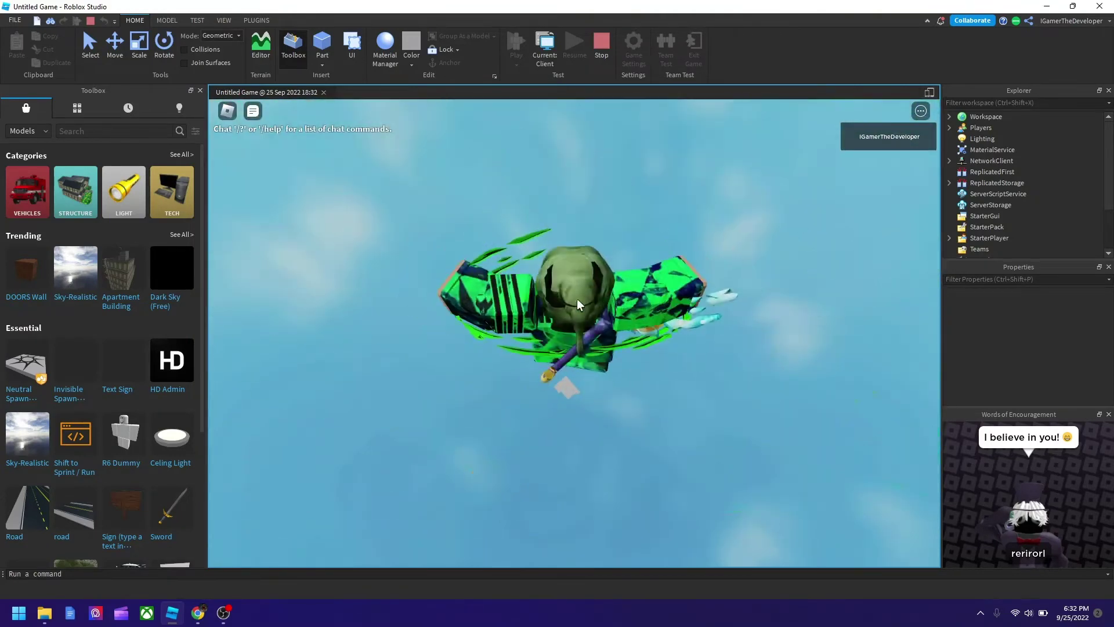
pyautogui.scroll(-4, 577, 298)
pyautogui.moveTo(551, 253); pyautogui.dragTo(551, 252, button='right')
pyautogui.scroll(4, 551, 252)
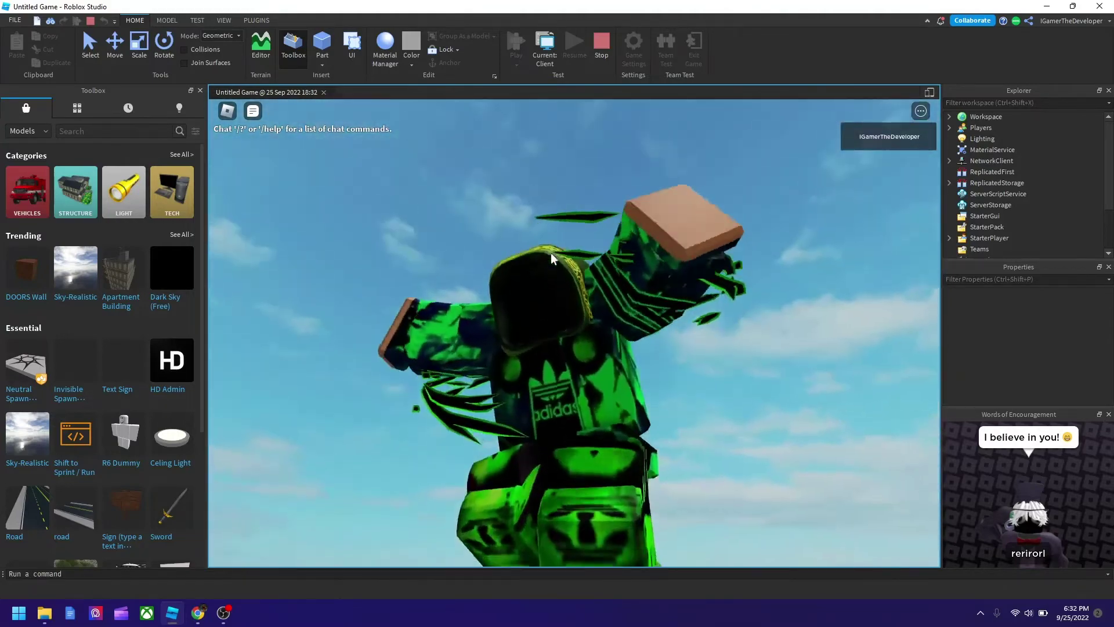
pyautogui.scroll(-5, 551, 252)
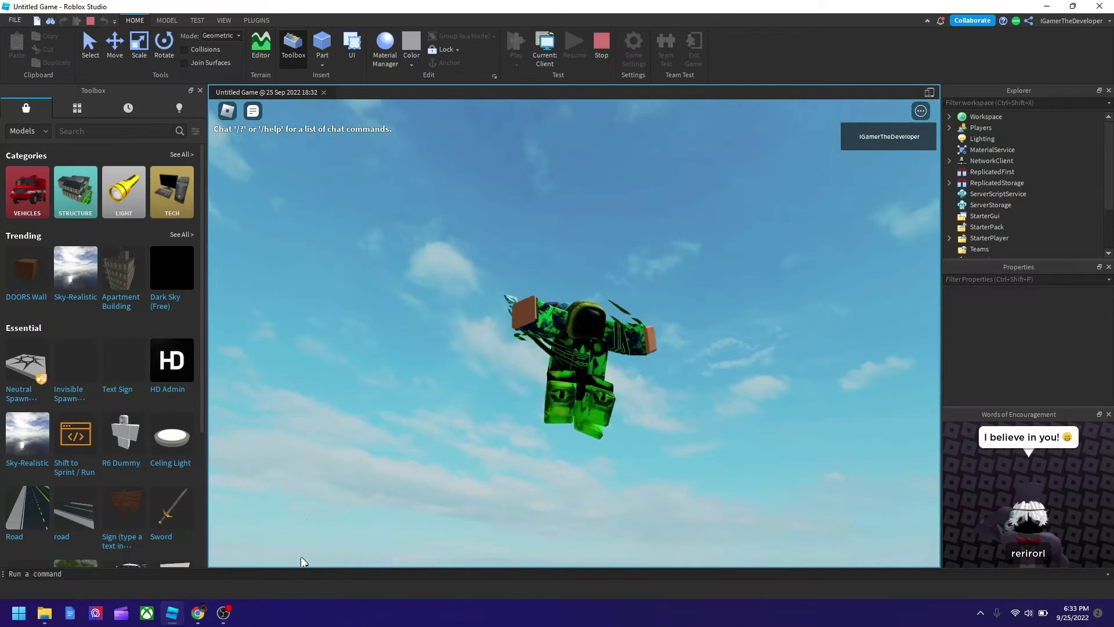
pyautogui.click(225, 613)
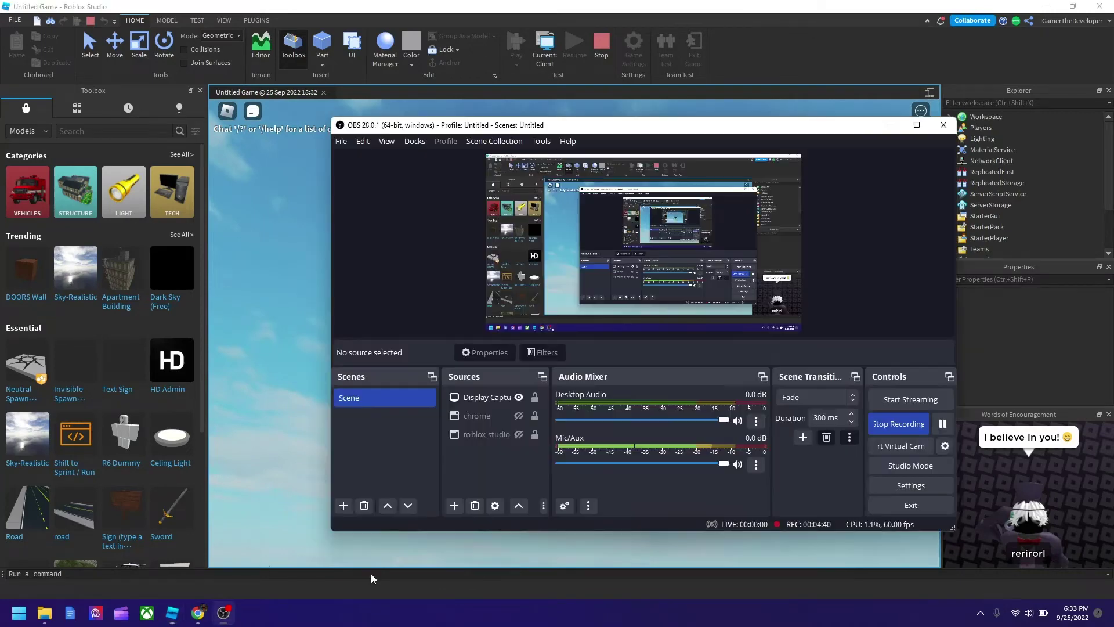
pyautogui.click(894, 418)
pyautogui.click(269, 329)
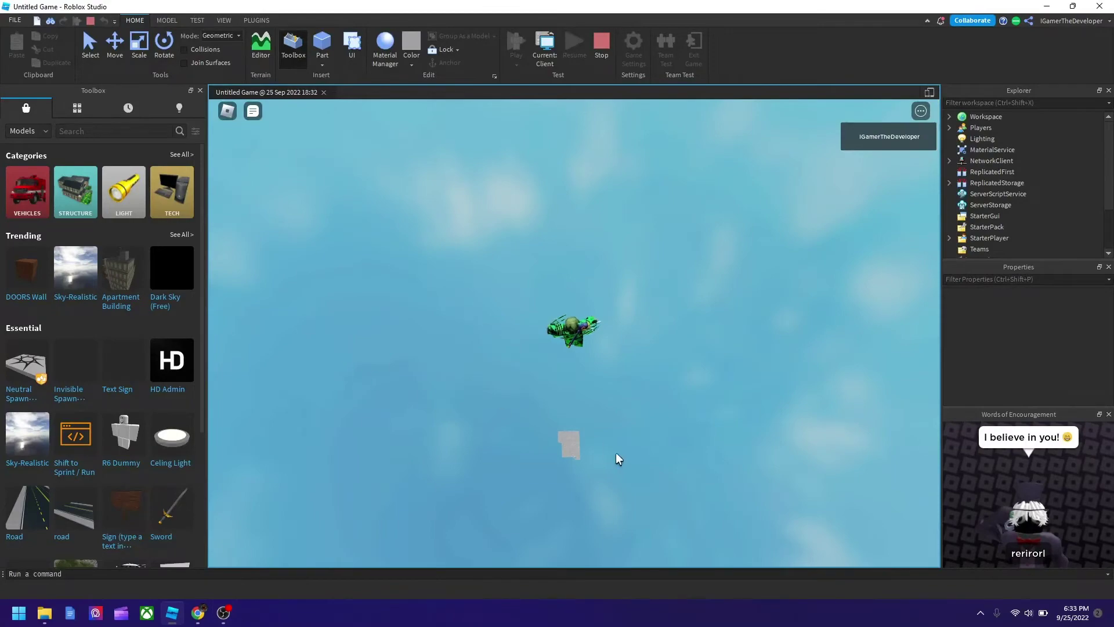
# - Continue the playtest as the character falls back towards the city, and view the buildings from different distances and angles
pyautogui.scroll(8, 607, 456)
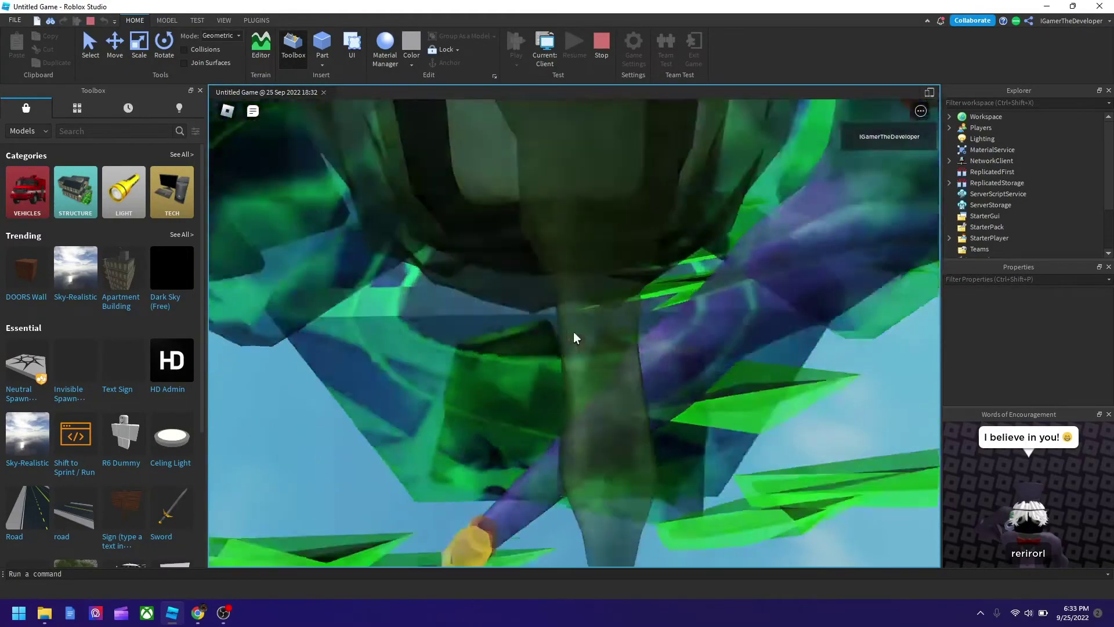
pyautogui.scroll(1, 573, 332)
pyautogui.scroll(-3, 574, 332)
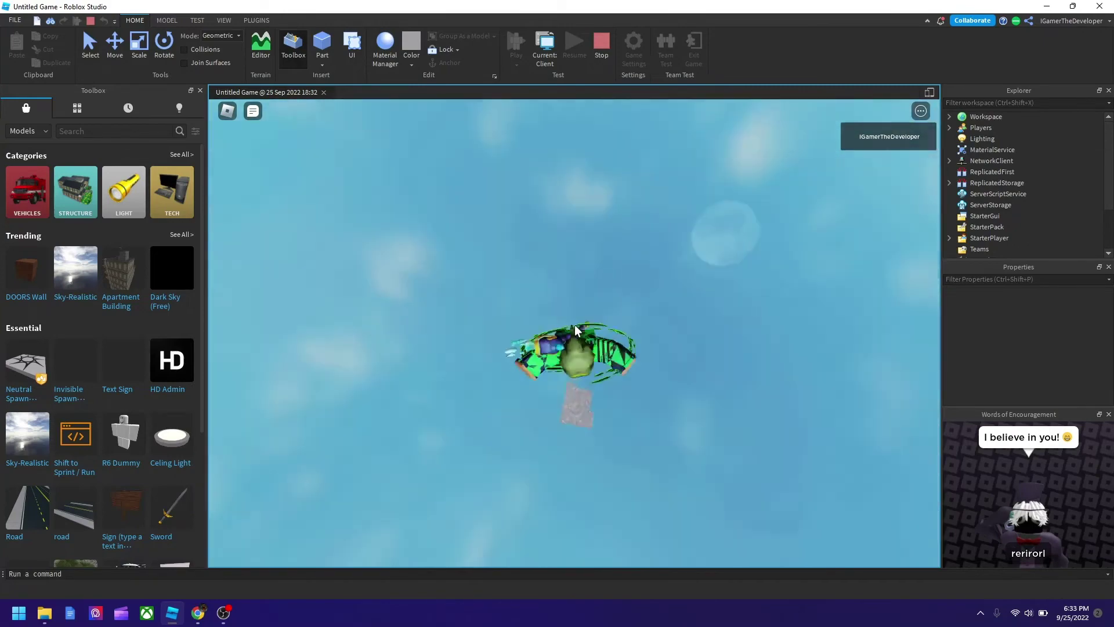
pyautogui.scroll(3, 575, 326)
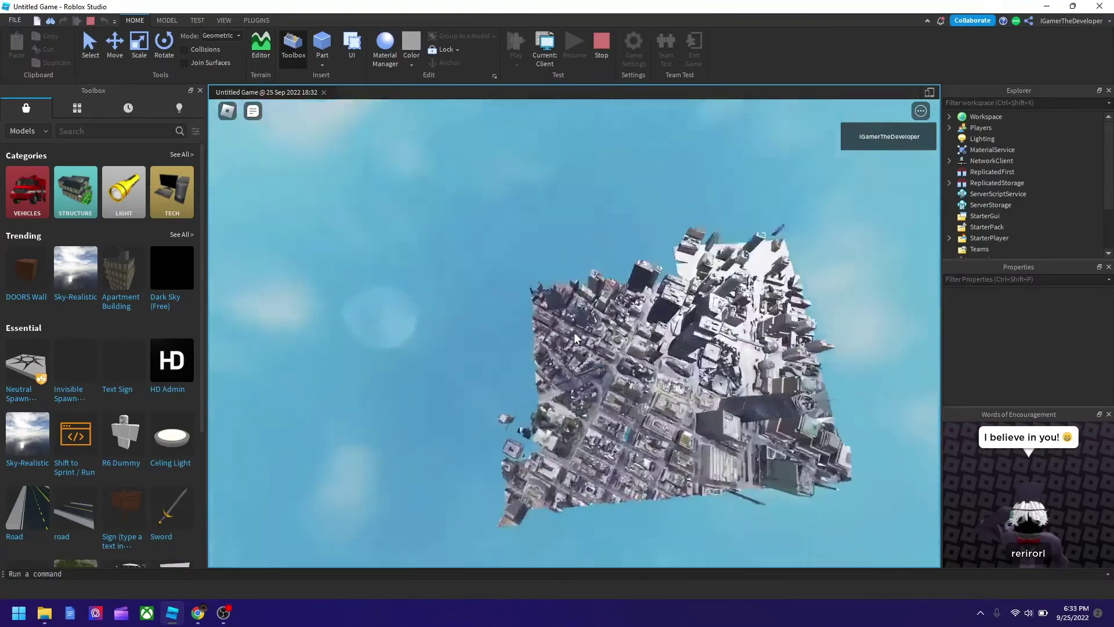
pyautogui.scroll(-4, 573, 332)
pyautogui.moveTo(596, 291); pyautogui.dragTo(596, 290, button='right')
pyautogui.scroll(-6, 596, 291)
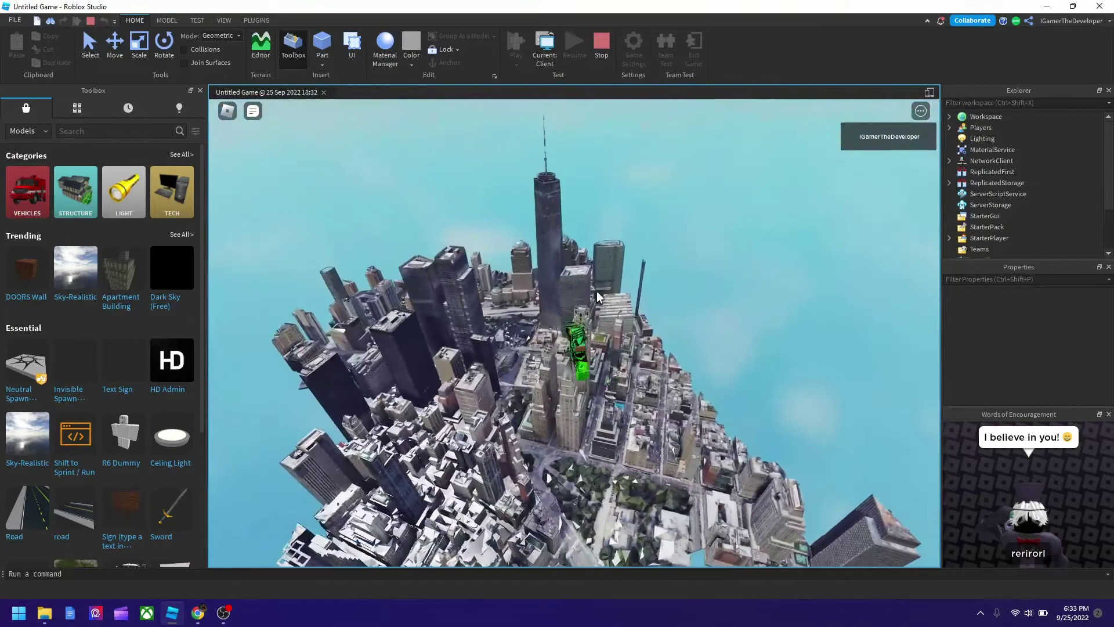
pyautogui.scroll(-5, 596, 290)
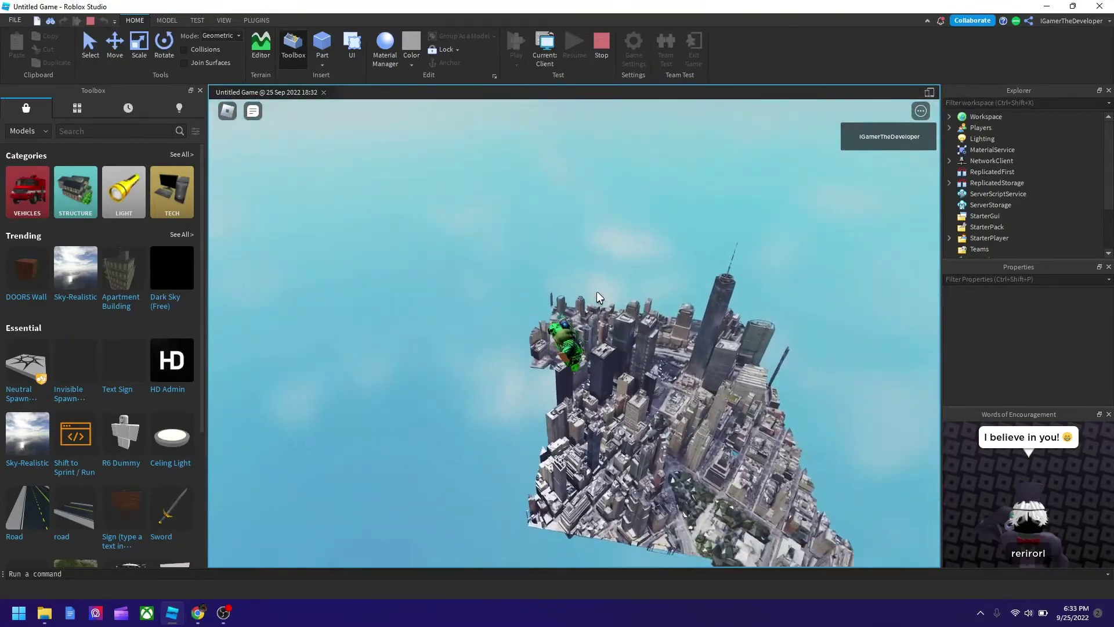
pyautogui.moveTo(596, 291); pyautogui.dragTo(597, 291, button='right')
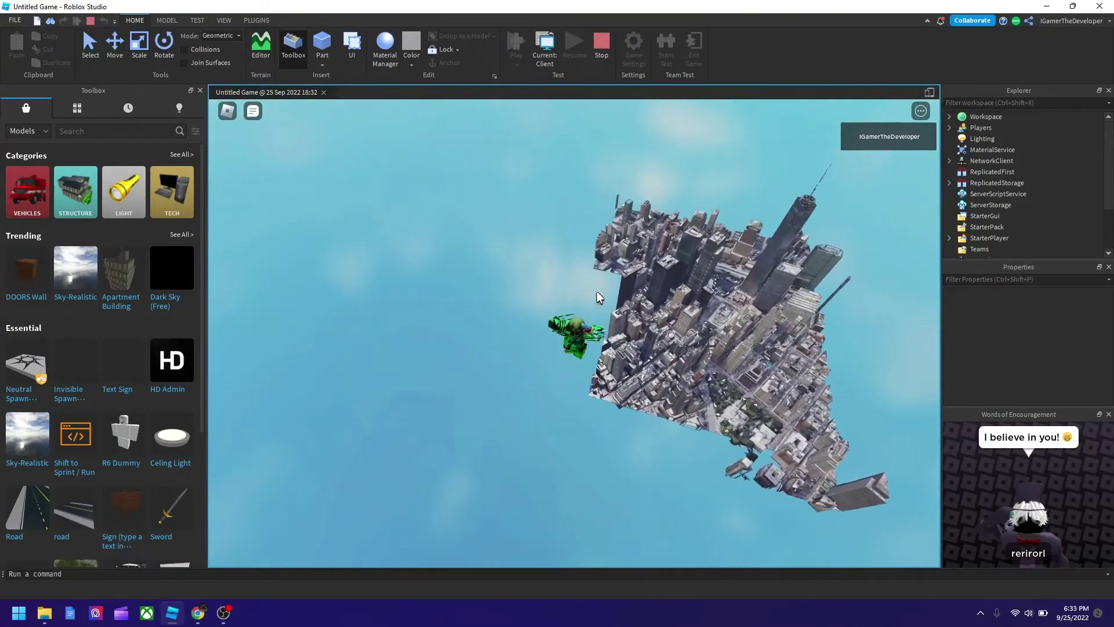